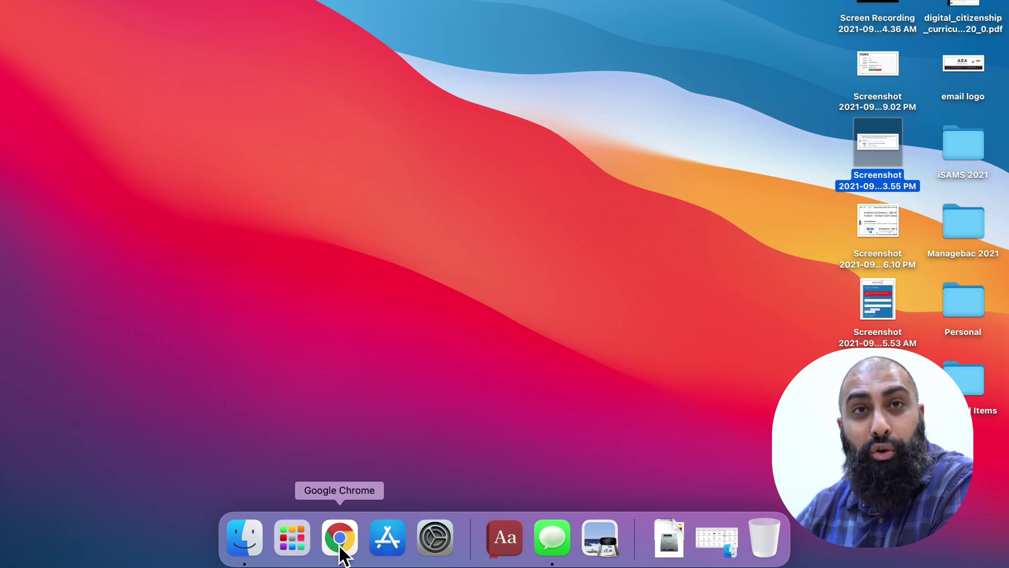
Step: Install the Screencastify screen video recorder extension in Chrome from its Web Store page
left_click(341, 552)
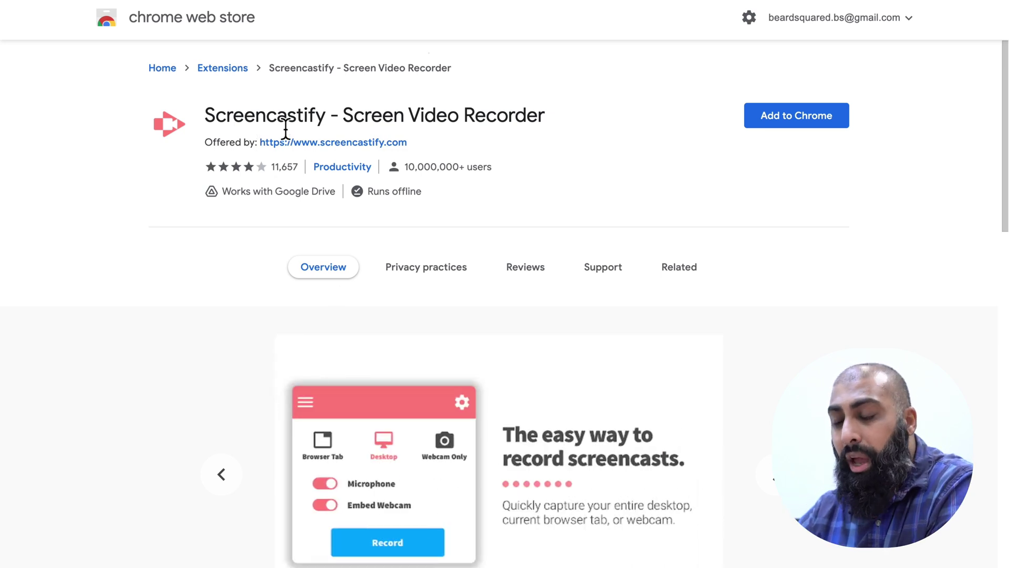
left_click(817, 130)
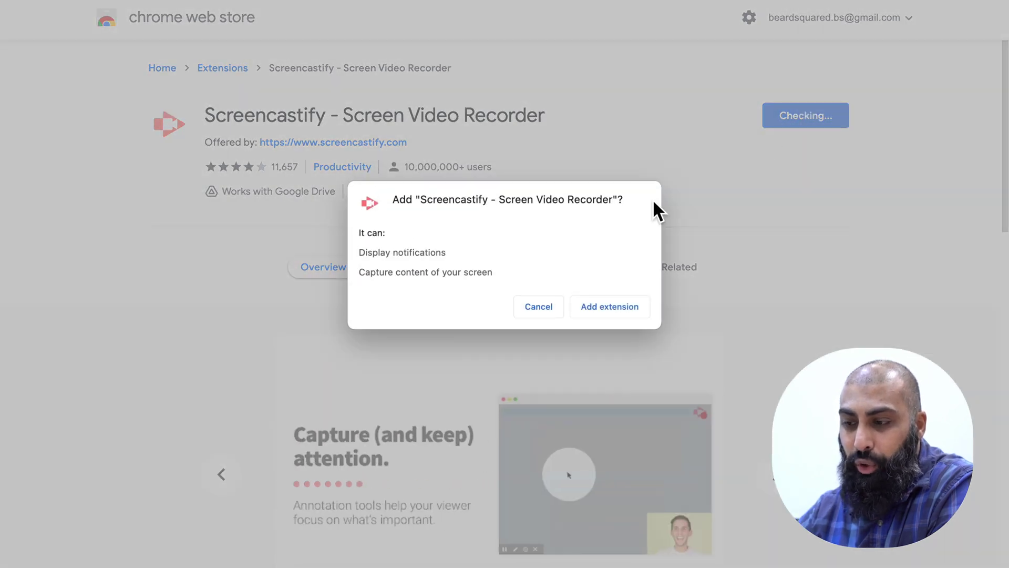
left_click(605, 308)
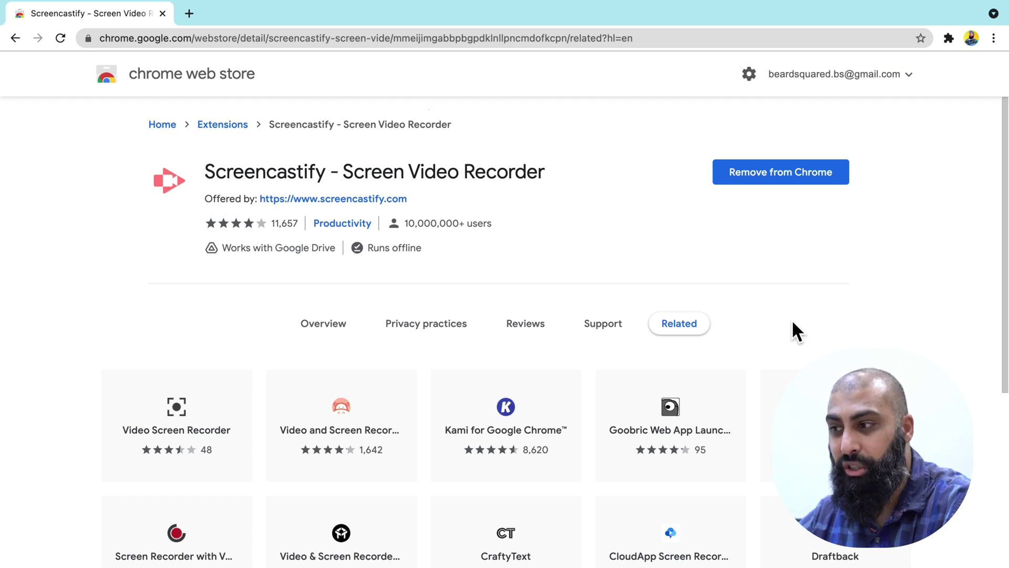
left_click(950, 37)
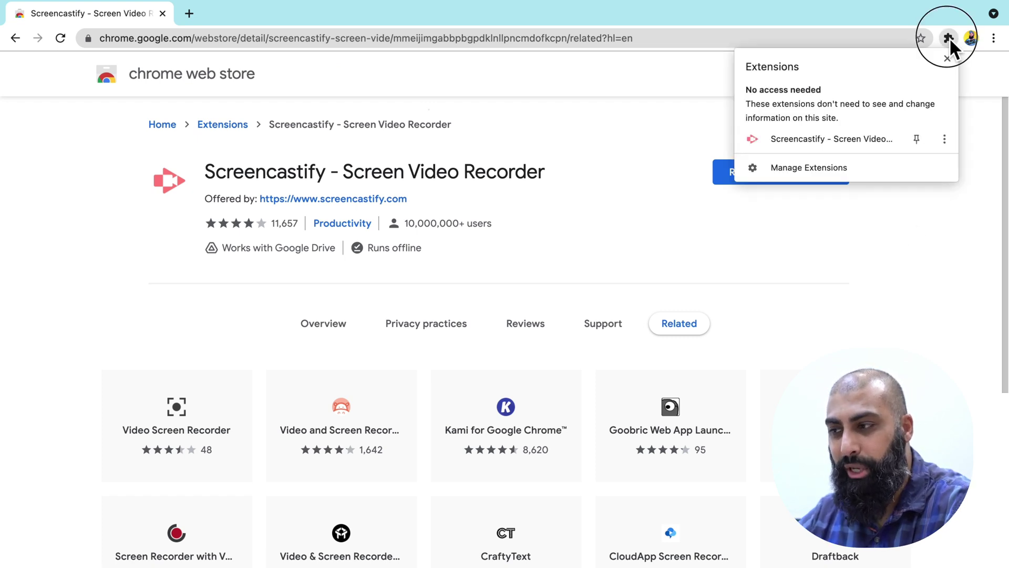
Step: Sign in to Screencastify with the Google account and allow it access to Drive
left_click(806, 139)
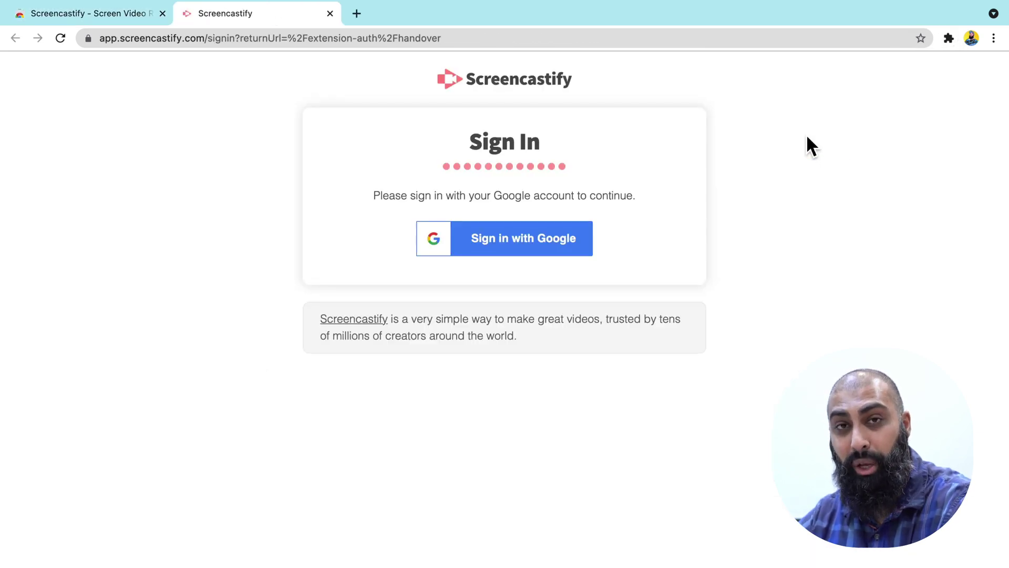
left_click(530, 255)
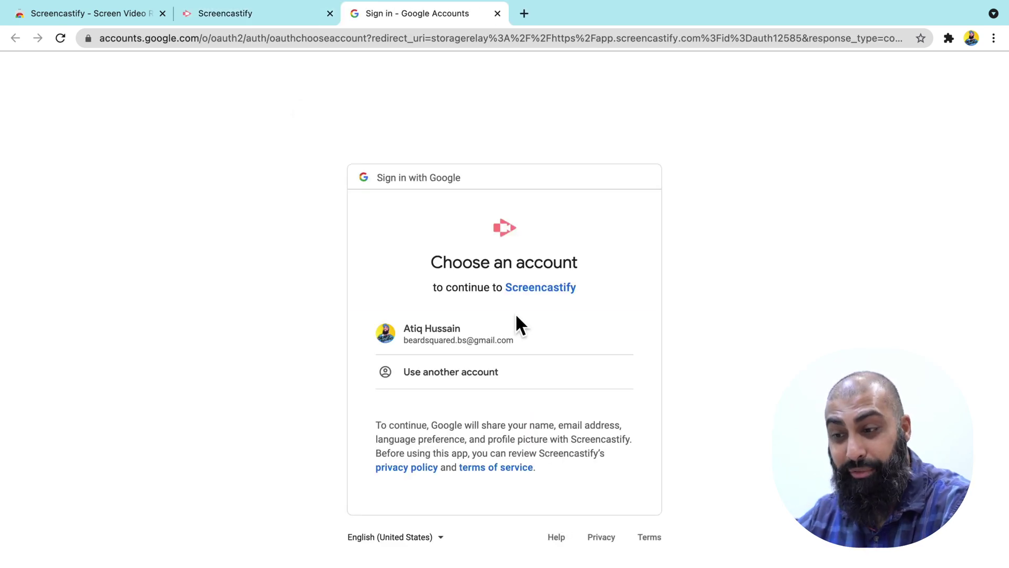
left_click(478, 335)
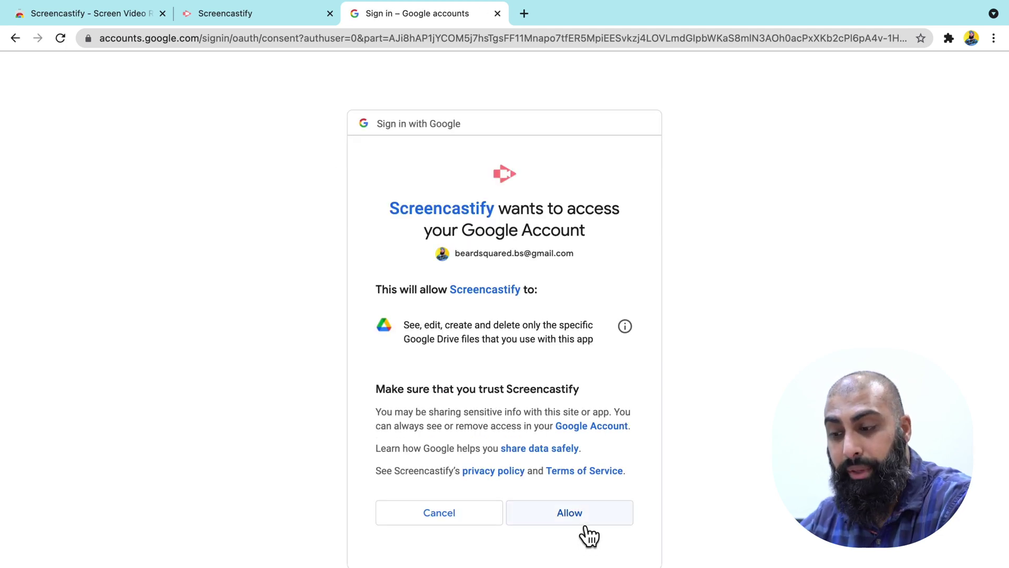
left_click(585, 524)
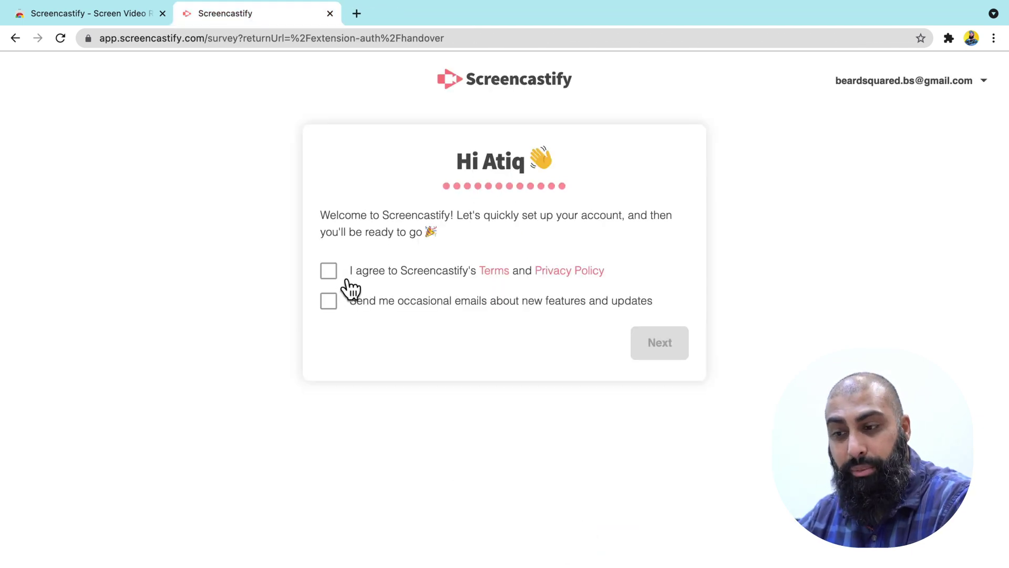
Step: Agree to the terms, choose a role and grades 9 - 12, and finish the survey
left_click(351, 290)
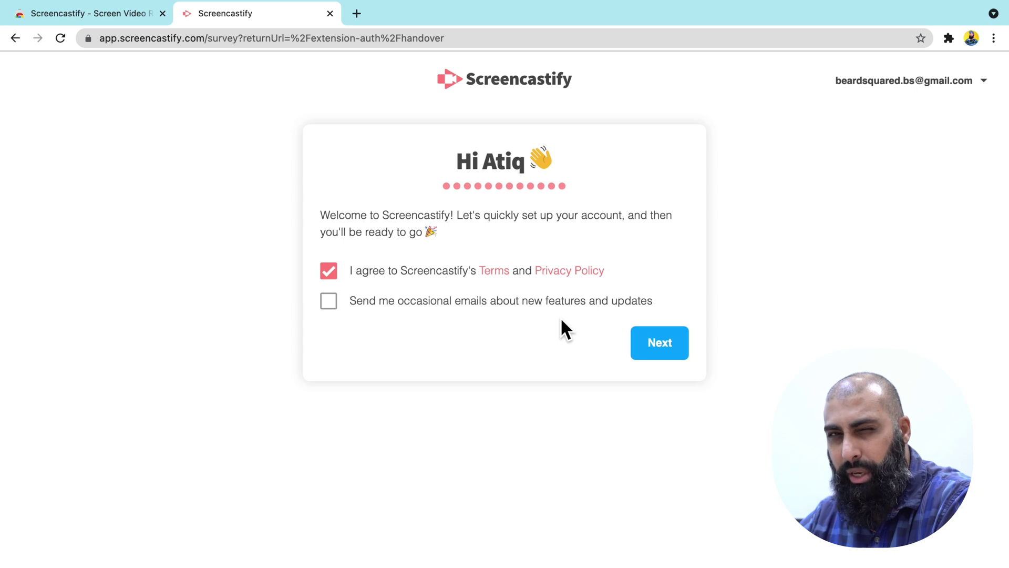
left_click(665, 353)
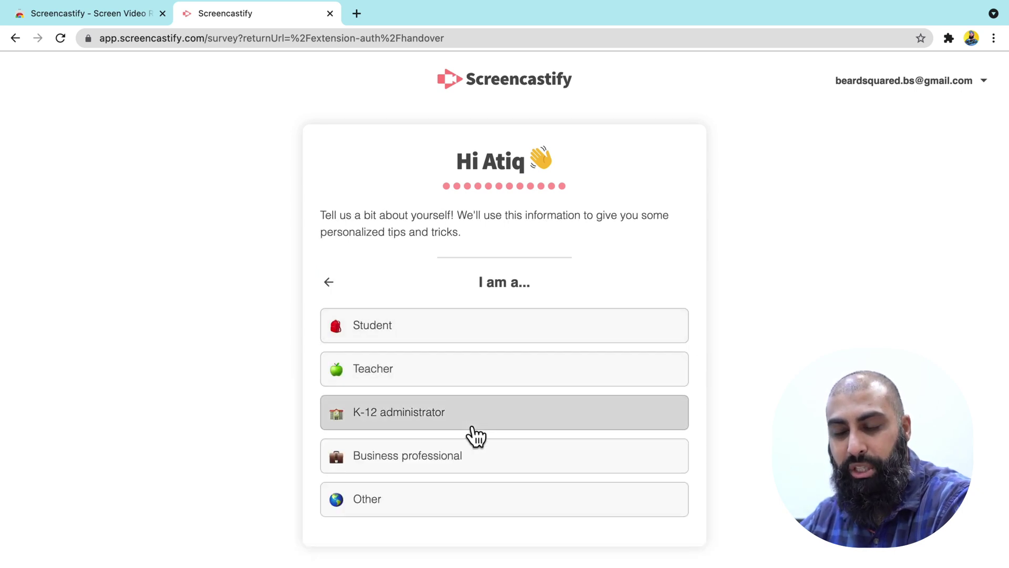
left_click(492, 383)
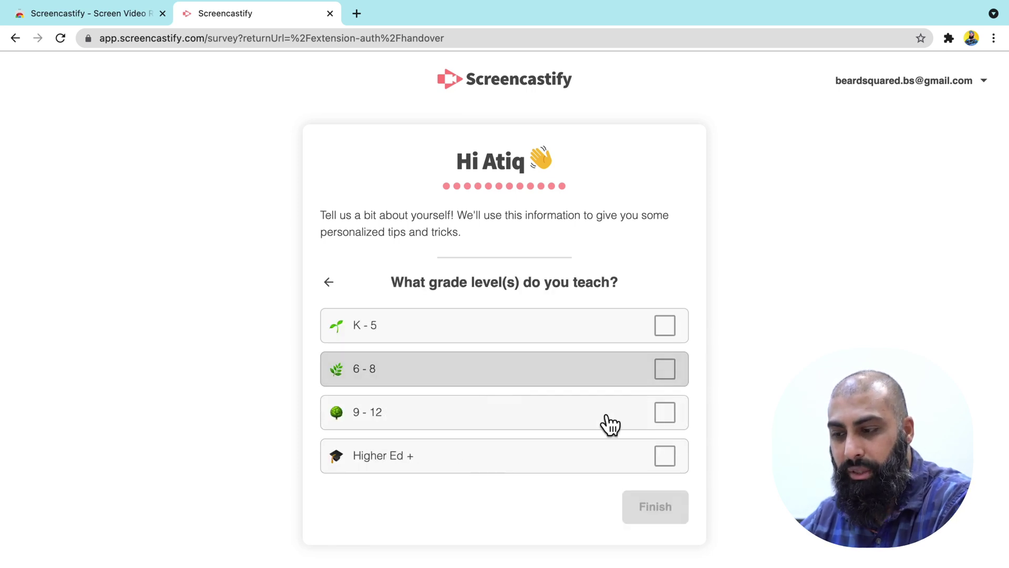
left_click(670, 423)
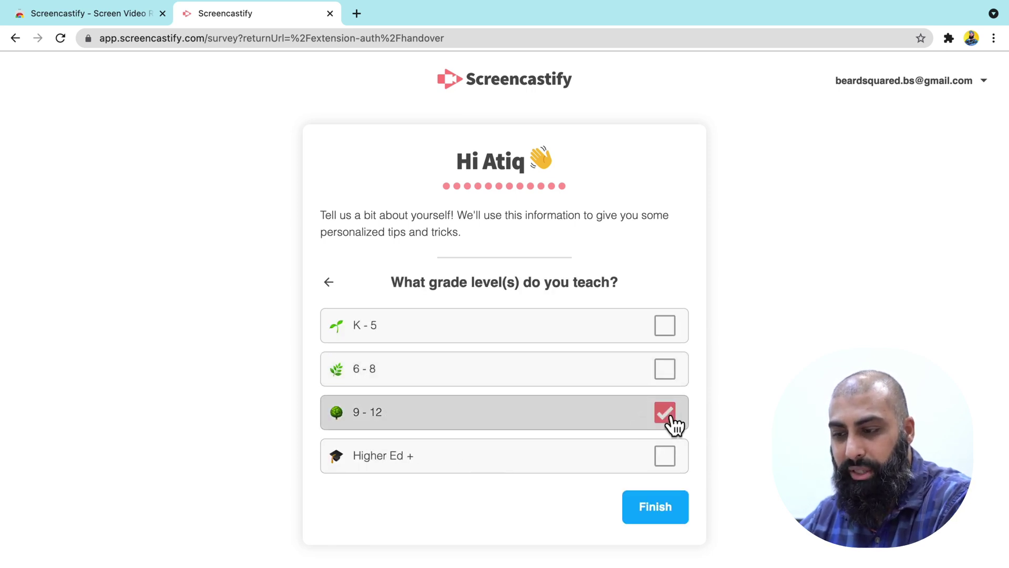
left_click(660, 511)
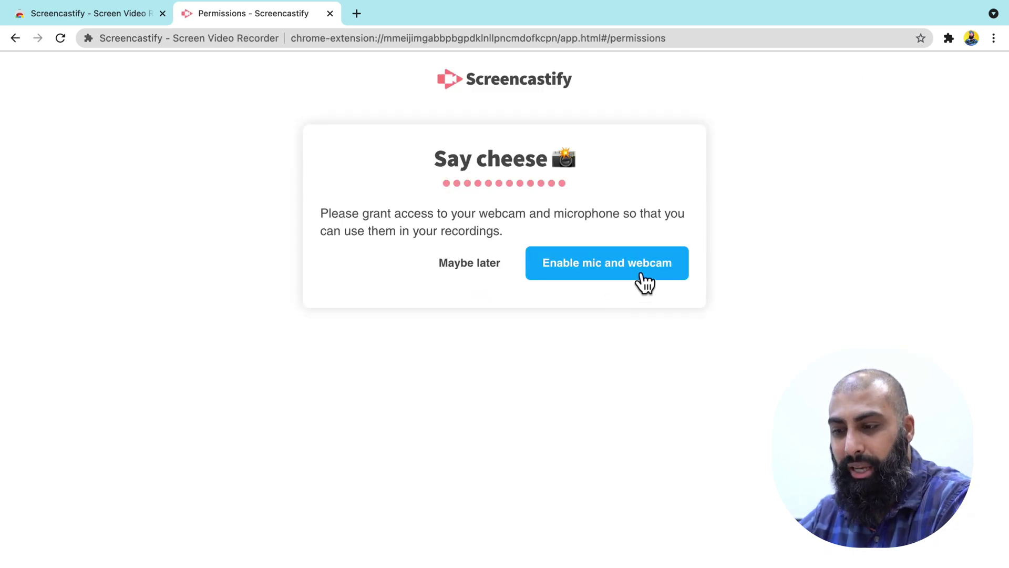
Step: Allow Screencastify to use the microphone, webcam and annotation tools
left_click(643, 278)
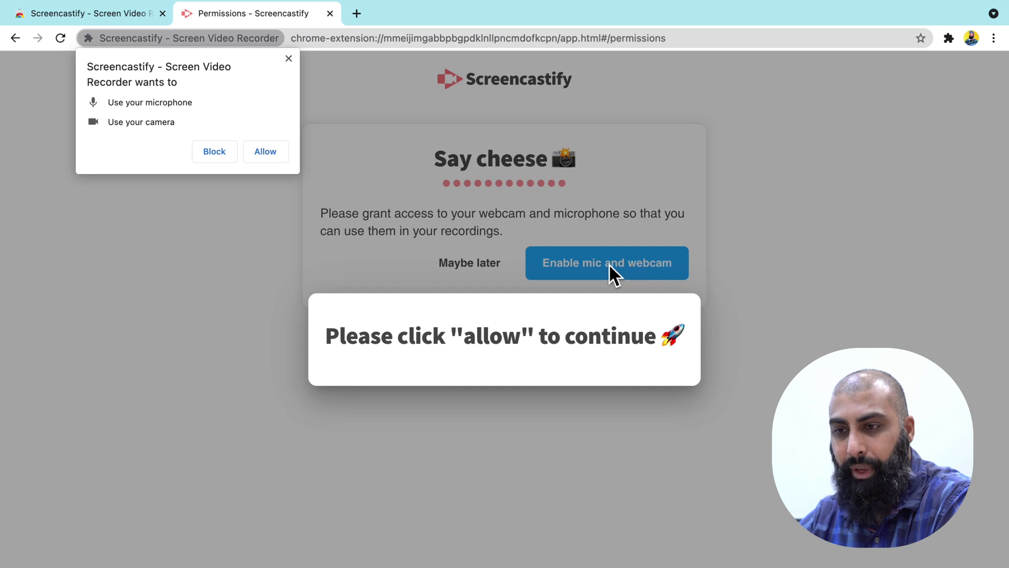
left_click(271, 159)
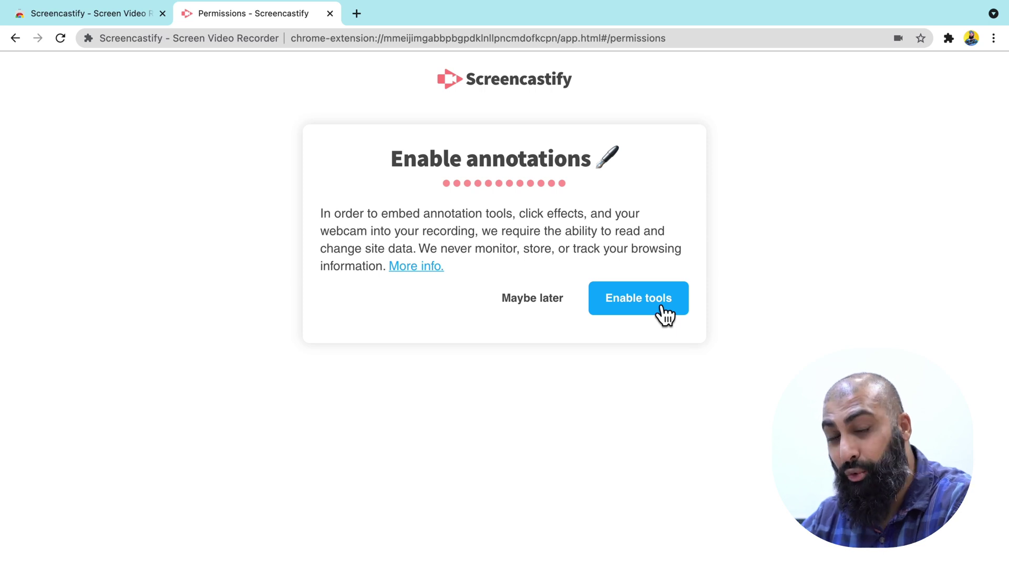
left_click(665, 315)
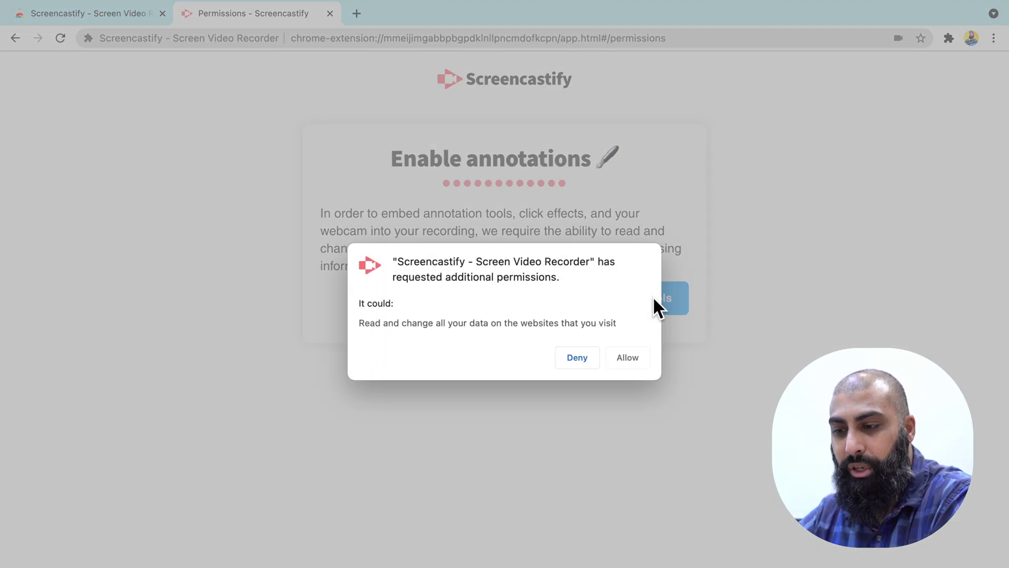
left_click(626, 354)
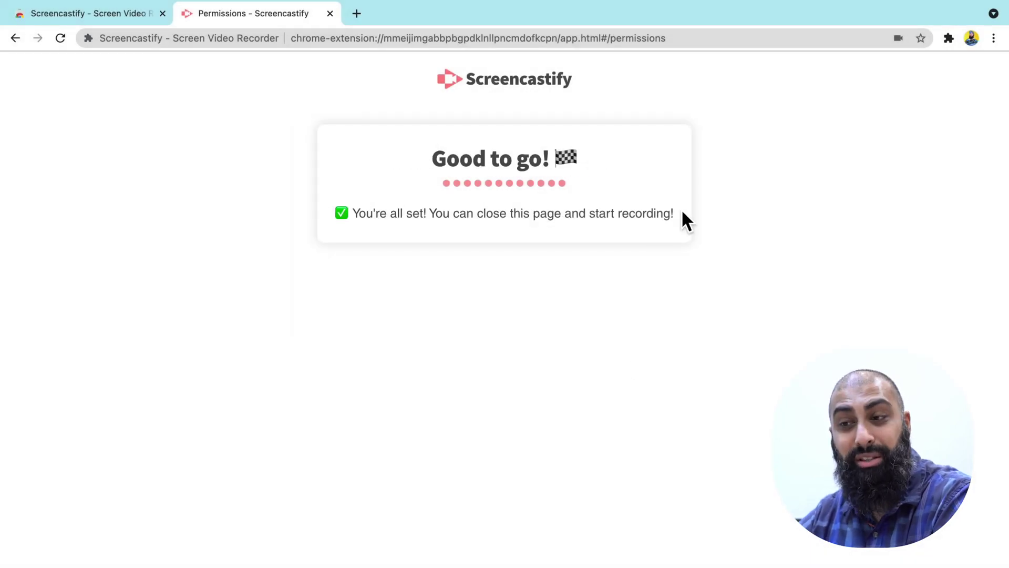
Step: Open Google Drive in a new tab and launch the Screencastify recorder with webcam embedded
left_click(356, 14)
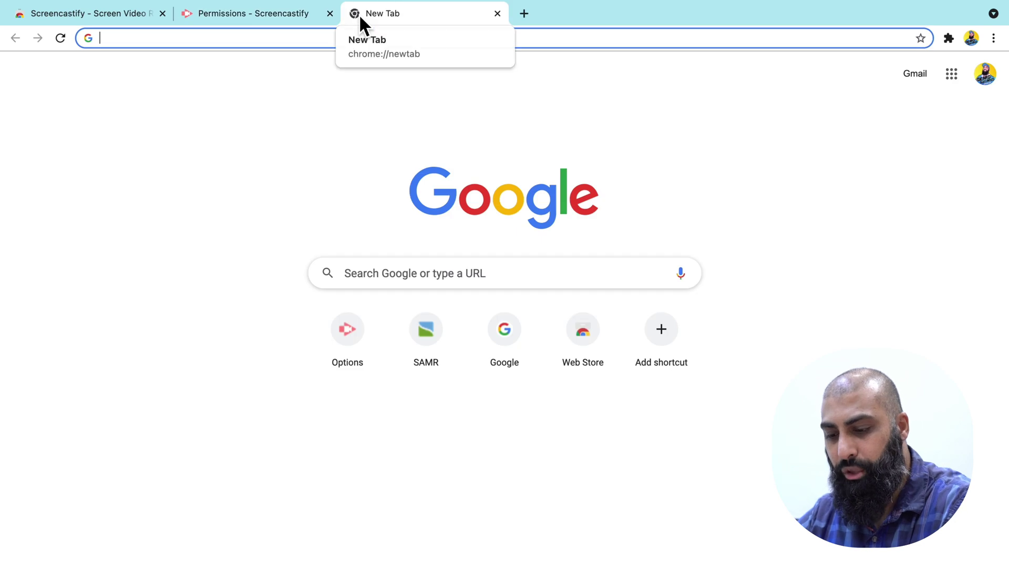
type("d")
key("Return")
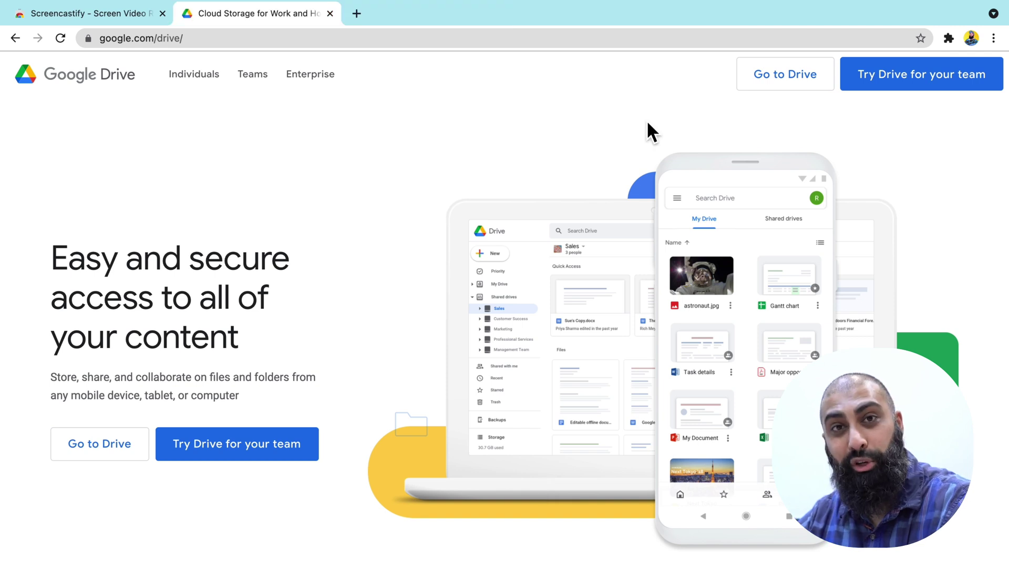
left_click(946, 39)
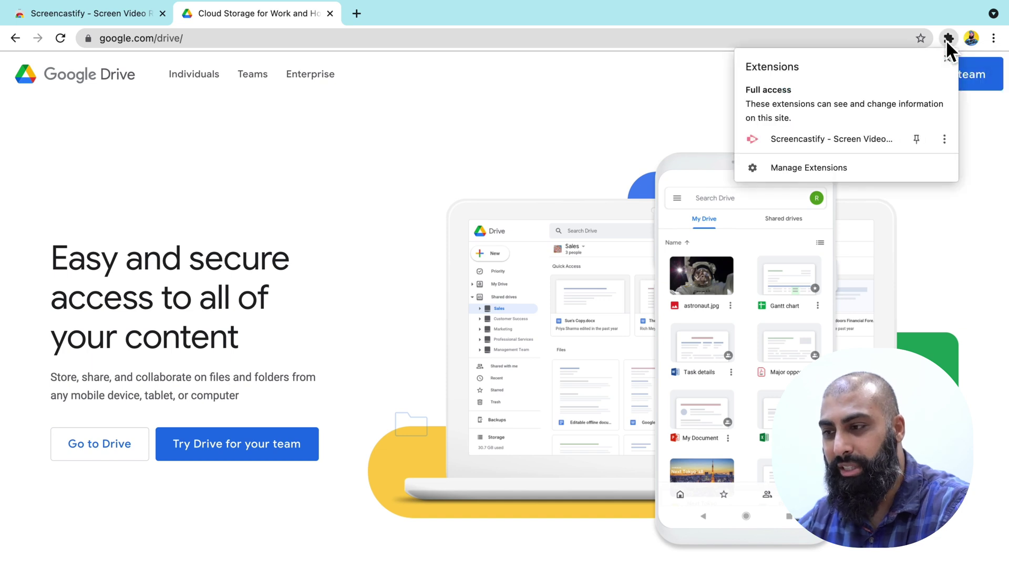
left_click(802, 140)
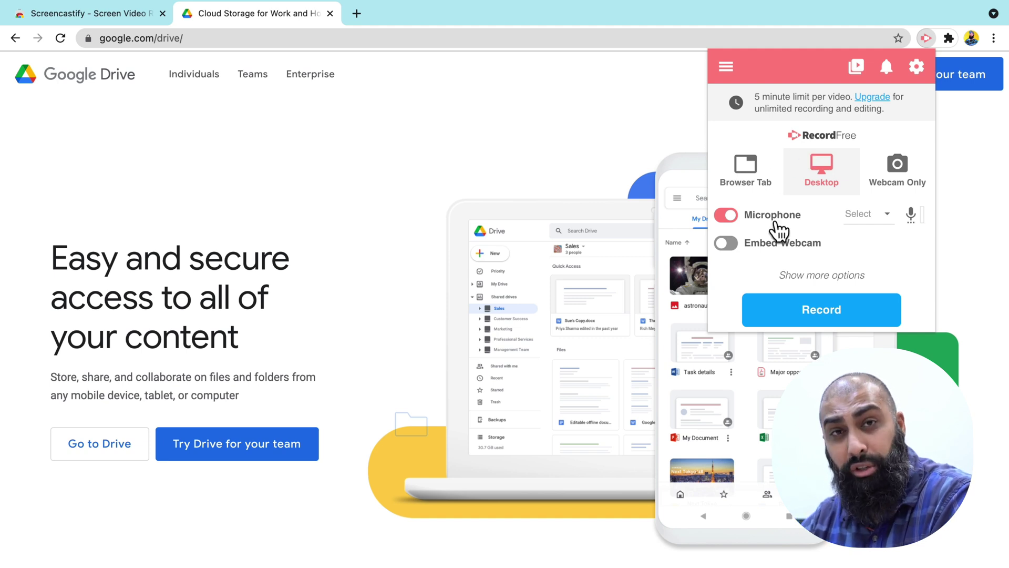
left_click(736, 253)
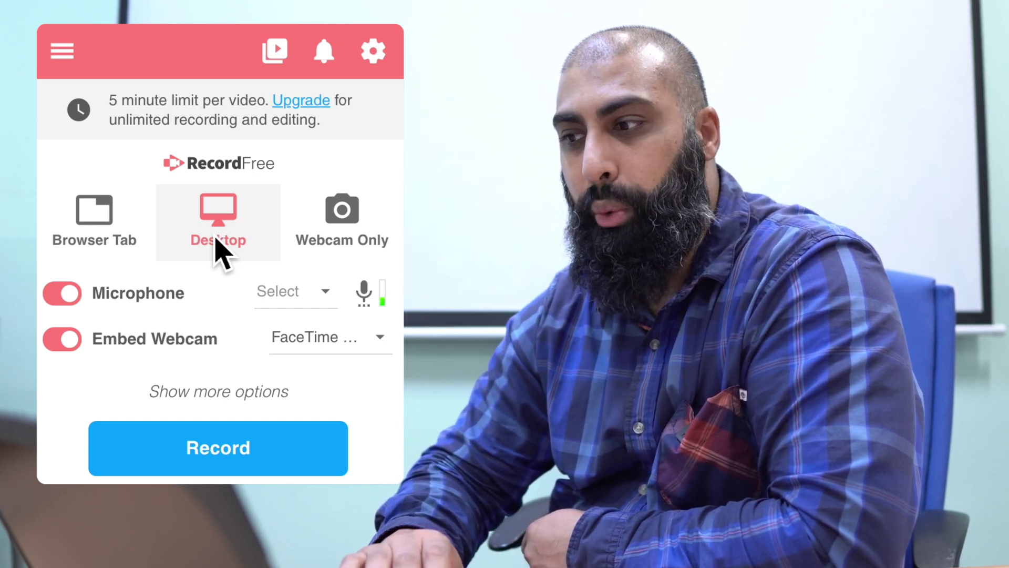
Step: Start the desktop recording from the Screencastify panel
left_click(253, 465)
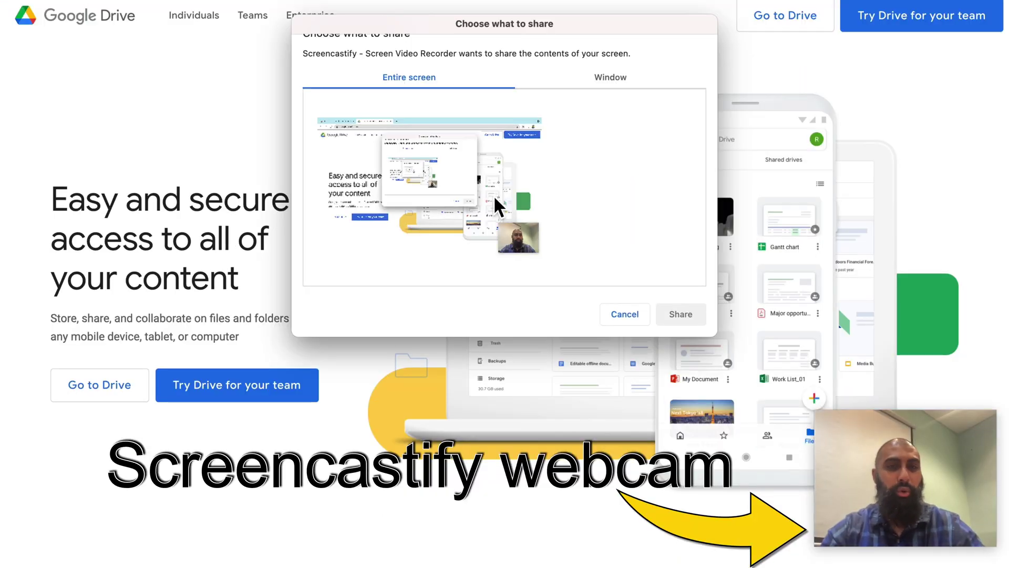
Step: Share the entire screen to begin recording, then hide the sharing notice
left_click(493, 193)
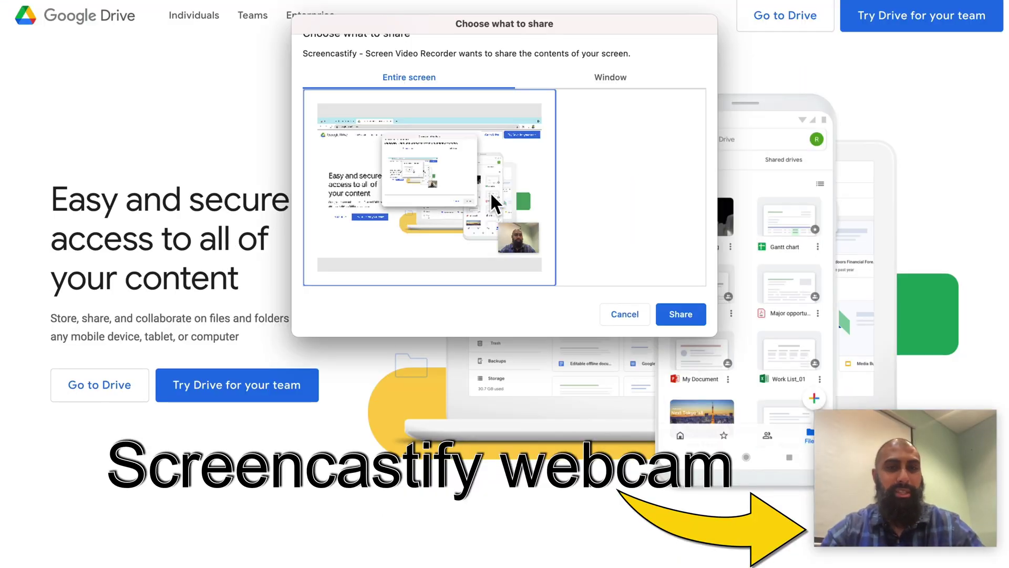
left_click(682, 313)
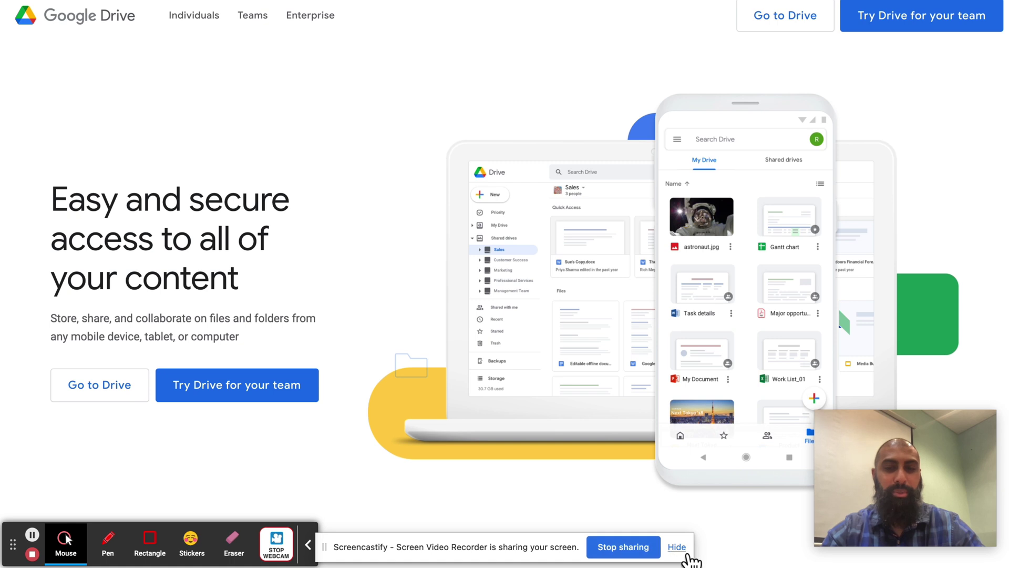
left_click(688, 555)
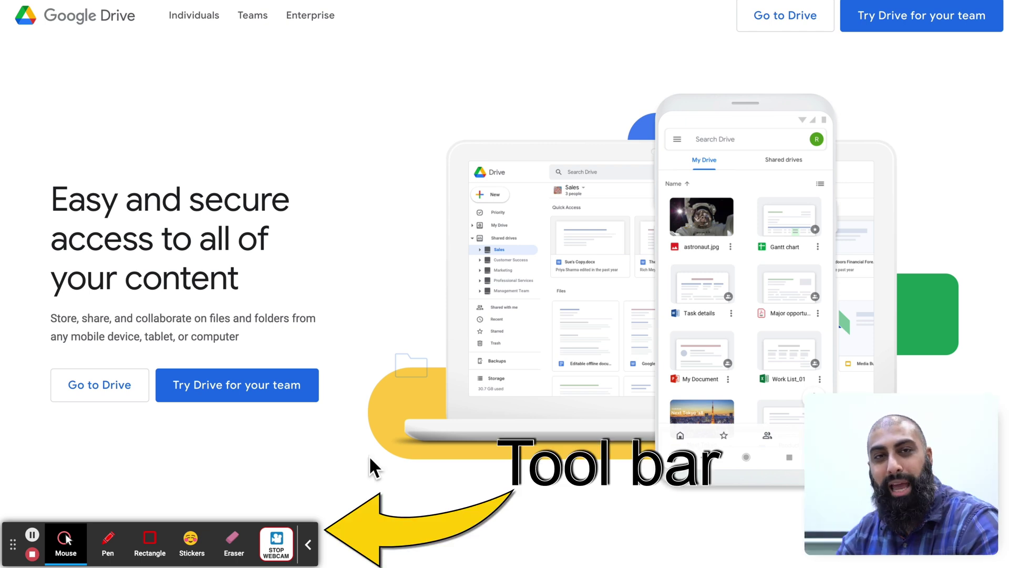
Step: Draw a purple rectangle around the New and Priority area of the Drive mockup
left_click(151, 536)
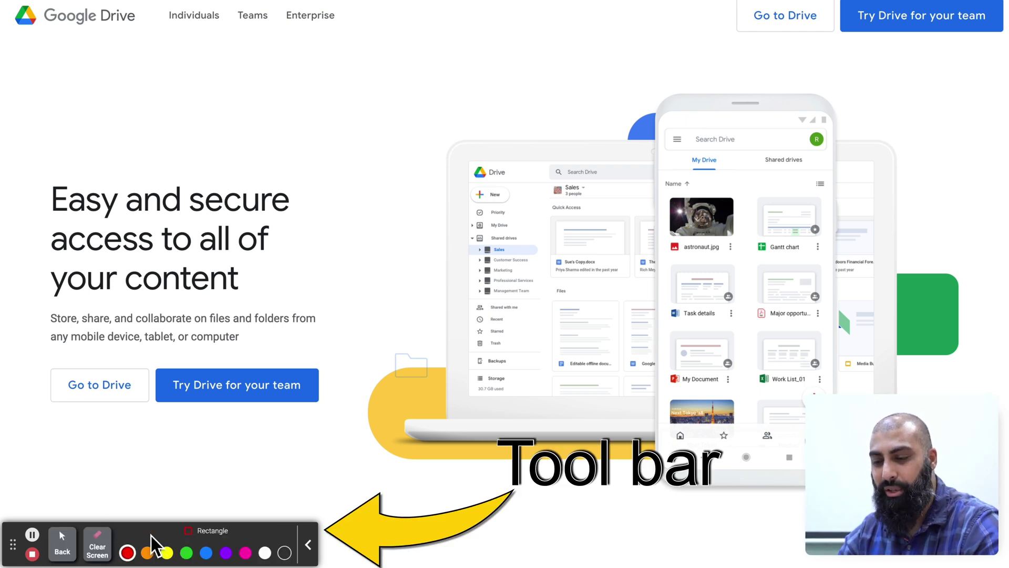
left_click(227, 554)
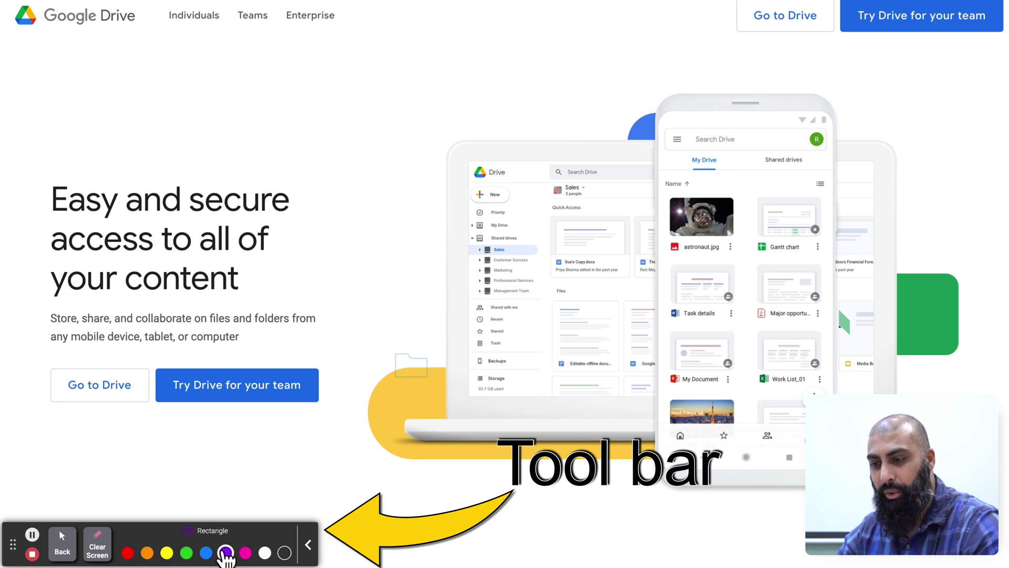
left_click_drag(450, 187, 520, 228)
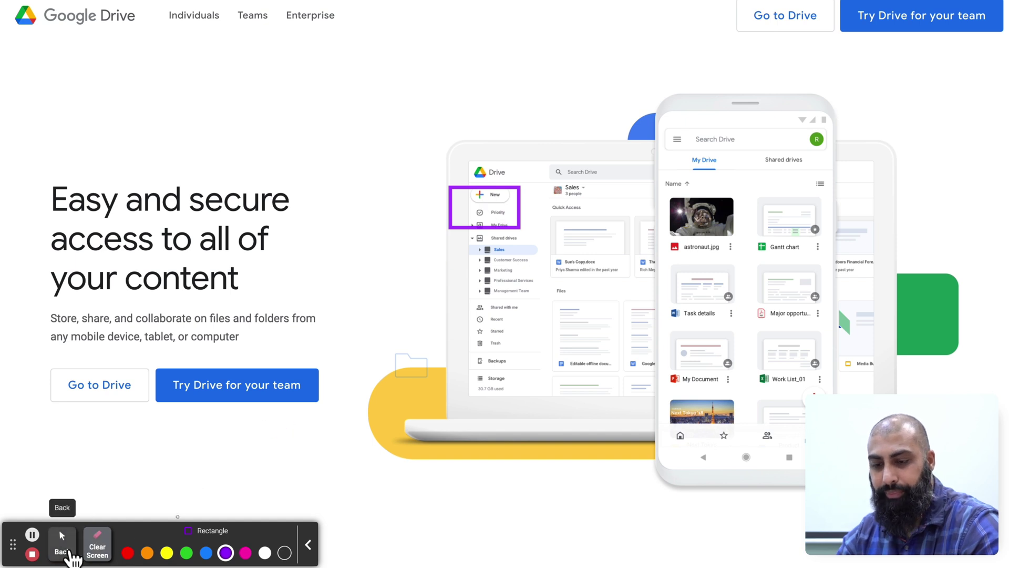
left_click(63, 543)
Step: With the red pen, draw an arrow toward the purple box and write 'New' above it
left_click(115, 552)
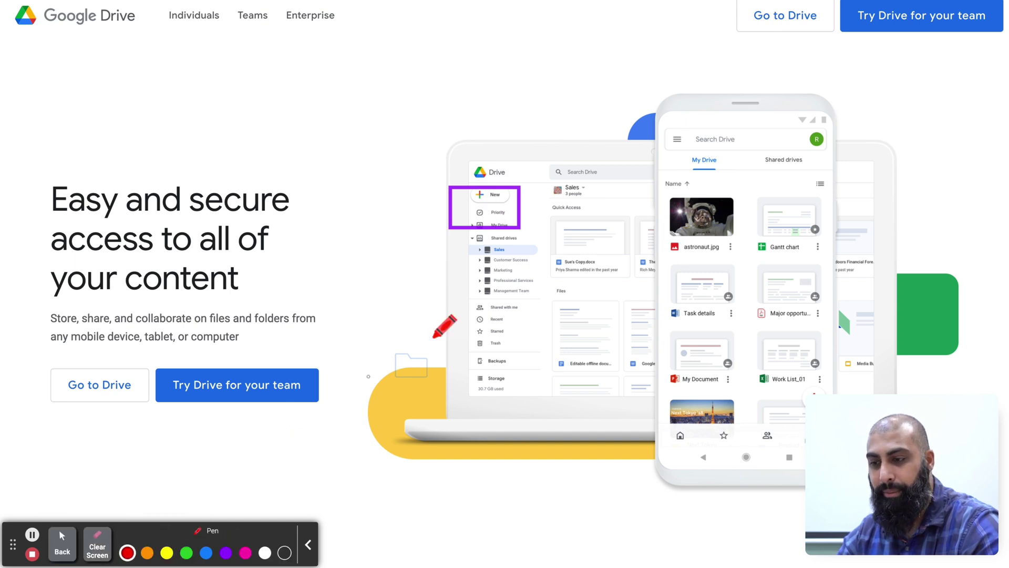
mouse_move(533, 176)
left_mouse_down()
mouse_move(562, 144)
mouse_move(557, 184)
left_mouse_up()
mouse_move(578, 149)
left_mouse_down()
mouse_move(600, 89)
mouse_move(623, 101)
mouse_move(654, 47)
left_mouse_up()
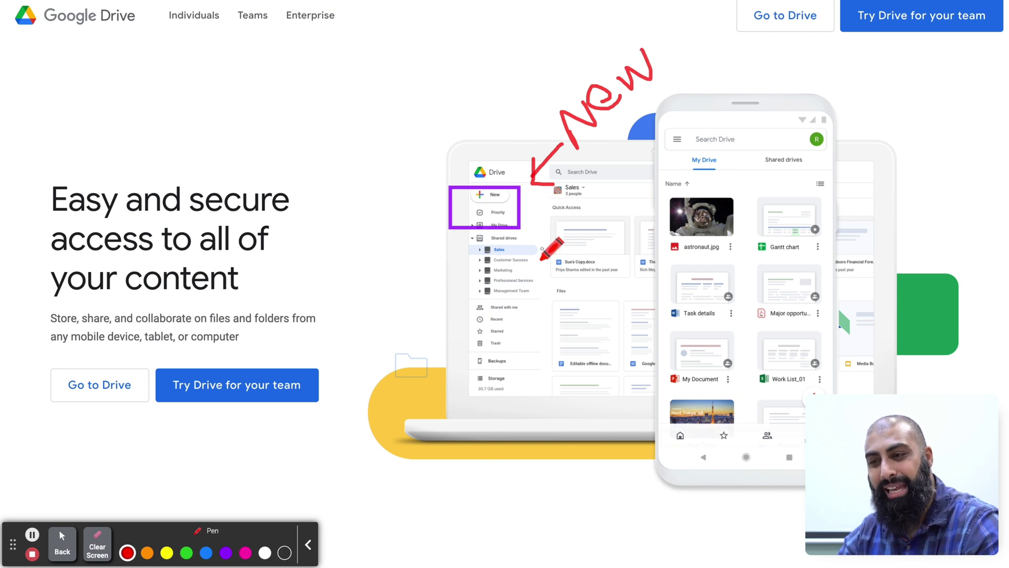
scroll(546, 252, "down", 1)
scroll(545, 256, "up", 1)
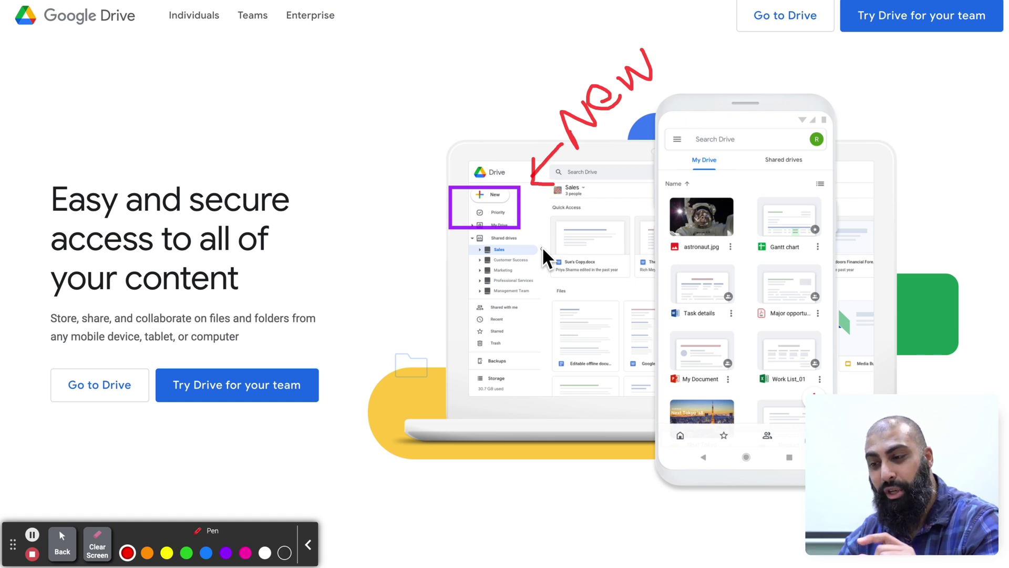
scroll(542, 247, "down", 3)
scroll(541, 247, "up", 3)
scroll(542, 247, "down", 2)
scroll(542, 247, "down", 1)
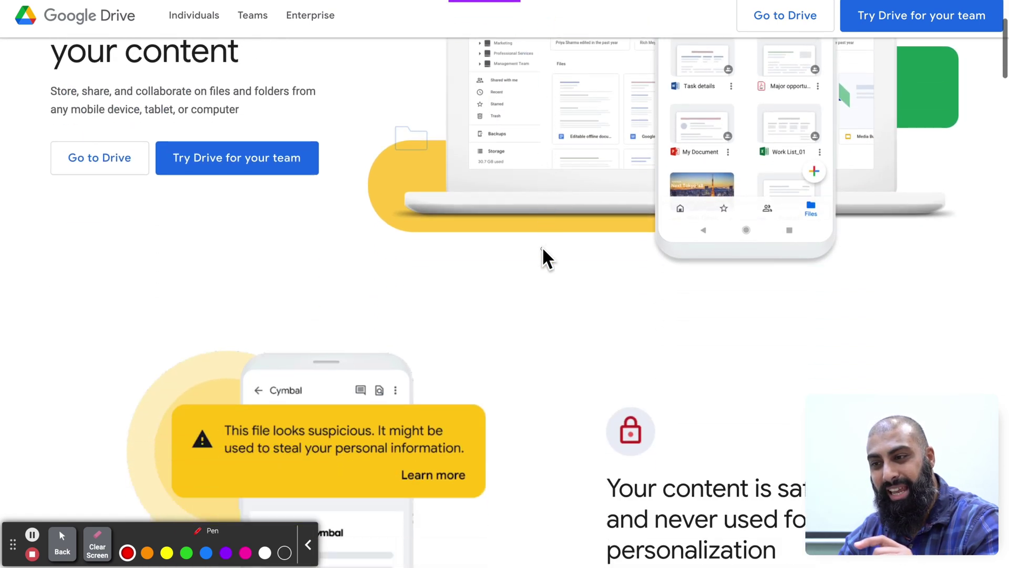
scroll(542, 249, "down", 1)
scroll(542, 250, "up", 3)
scroll(543, 250, "up", 1)
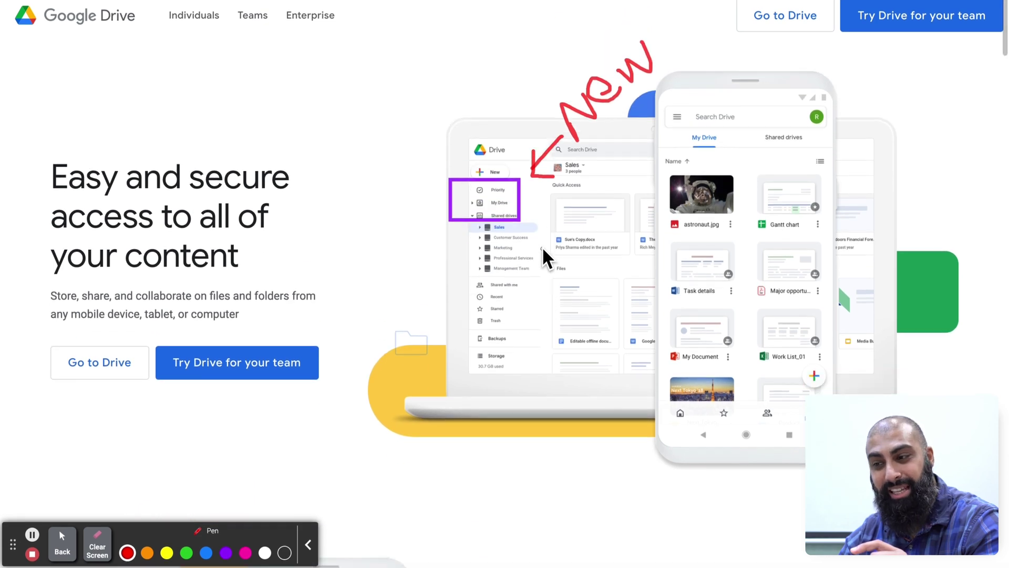
scroll(542, 247, "down", 3)
scroll(542, 246, "down", 3)
scroll(541, 247, "down", 2)
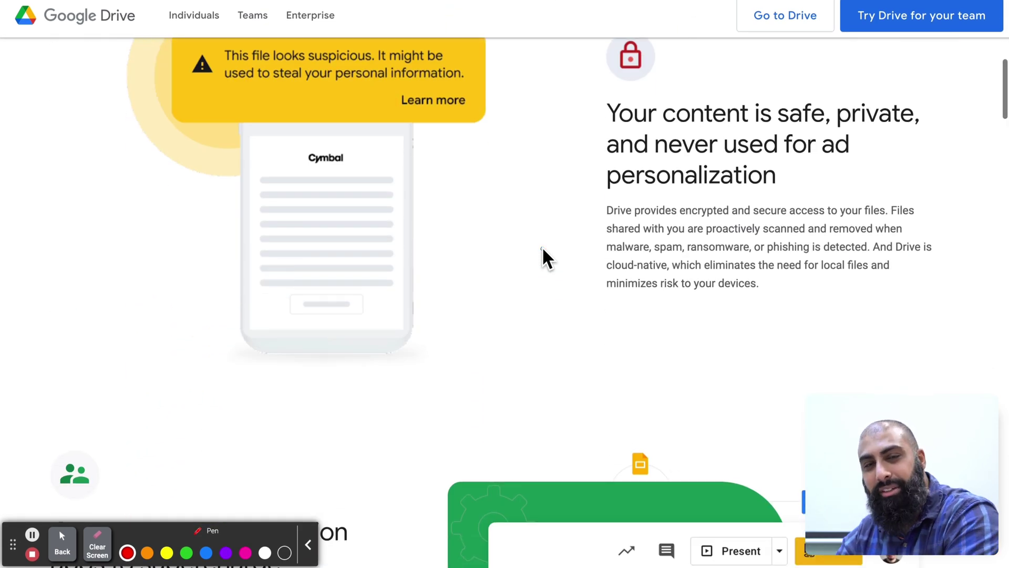
scroll(543, 249, "up", 2)
scroll(542, 249, "up", 3)
scroll(543, 250, "up", 4)
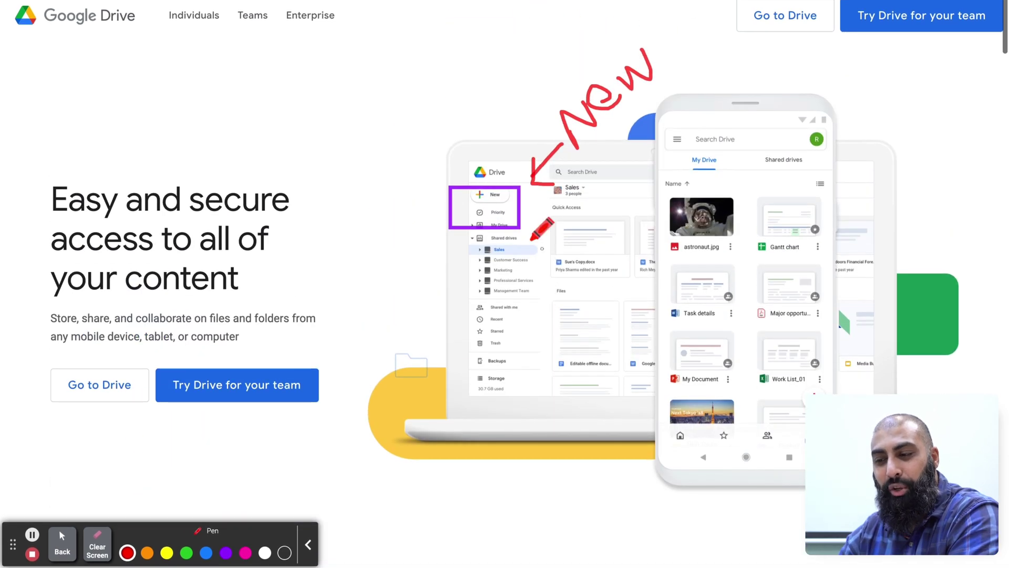
scroll(522, 295, "down", 2)
scroll(522, 296, "up", 1)
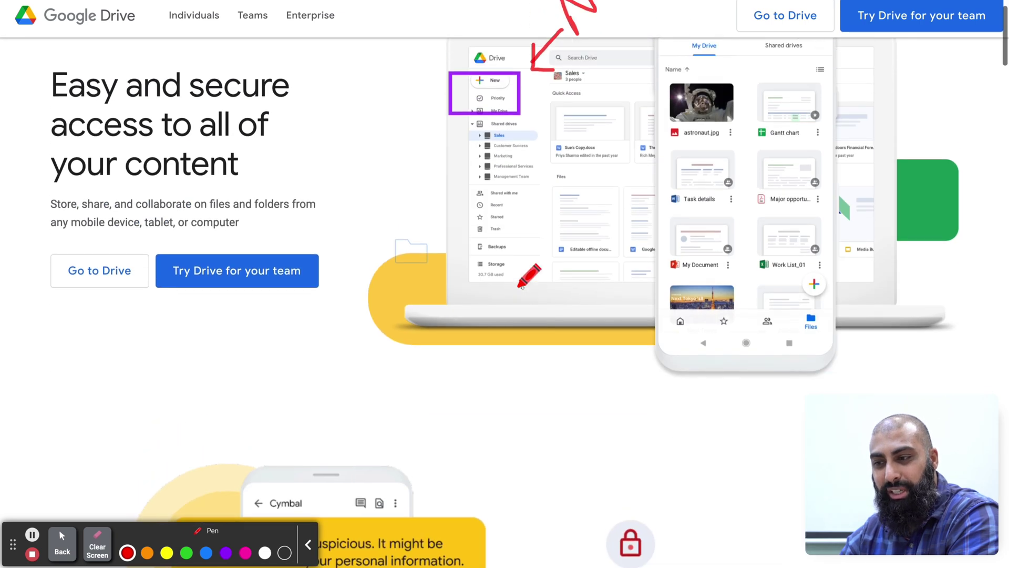
scroll(522, 295, "down", 1)
scroll(519, 287, "up", 3)
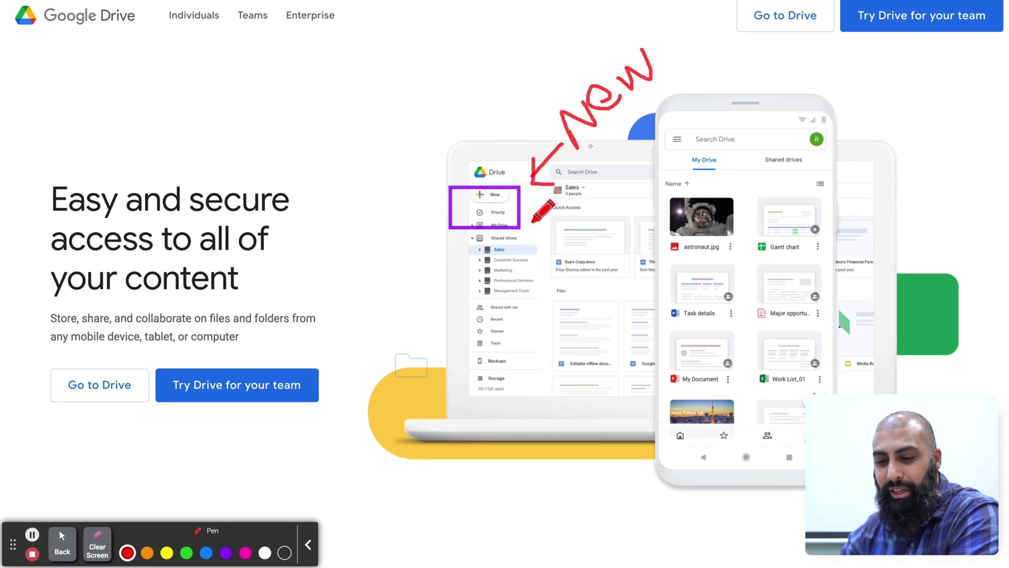
Step: Place smileys by the arrow and on the astronaut, and a thumbs-up below Try Drive for your team
left_click(76, 559)
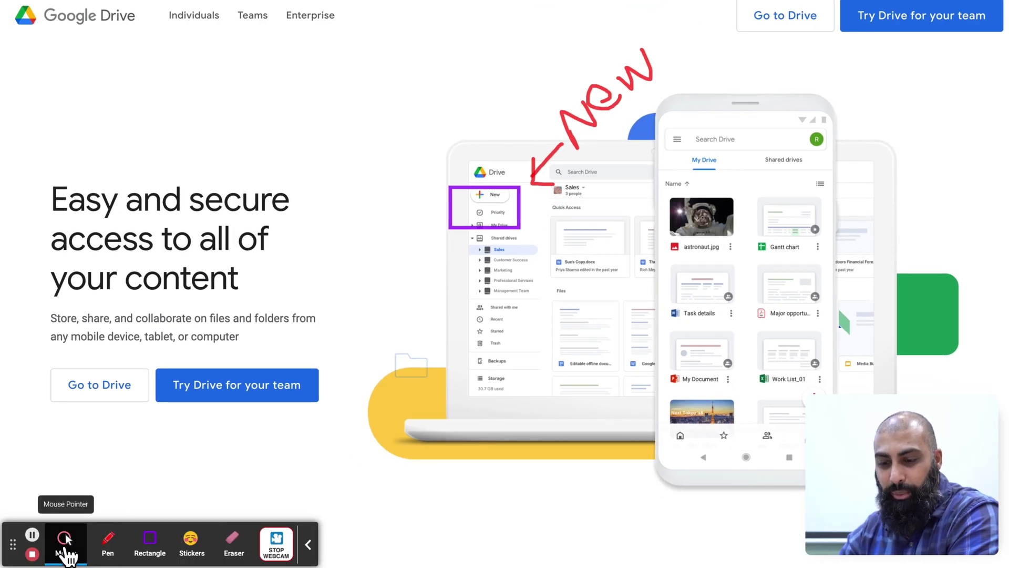
left_click(195, 549)
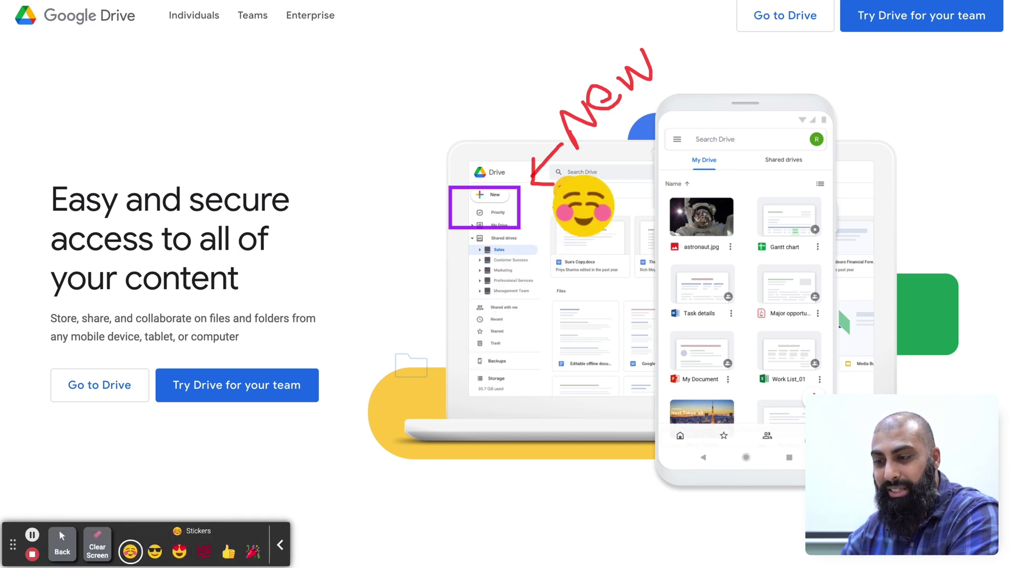
left_click(568, 191)
left_click(720, 225)
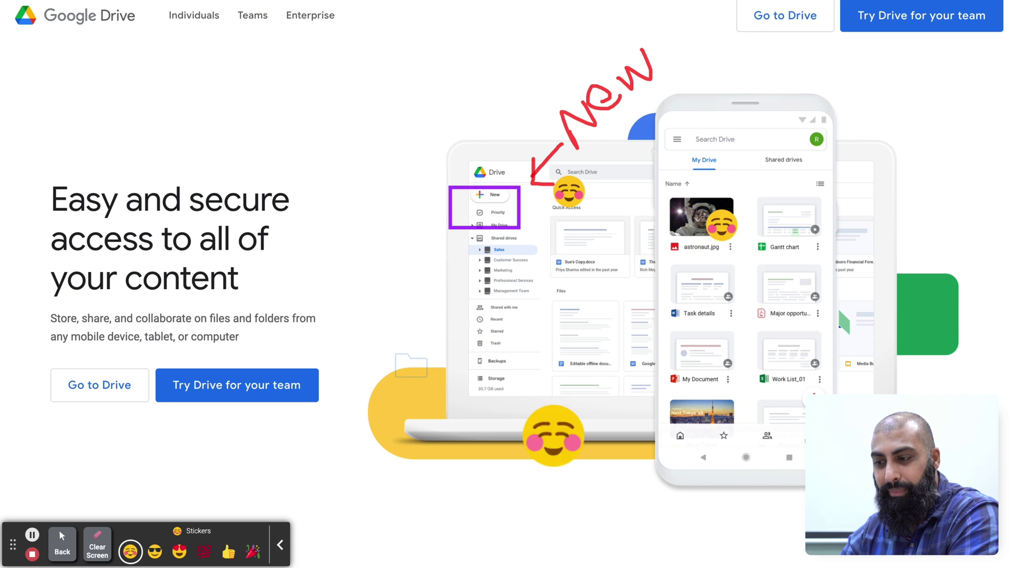
left_click(228, 552)
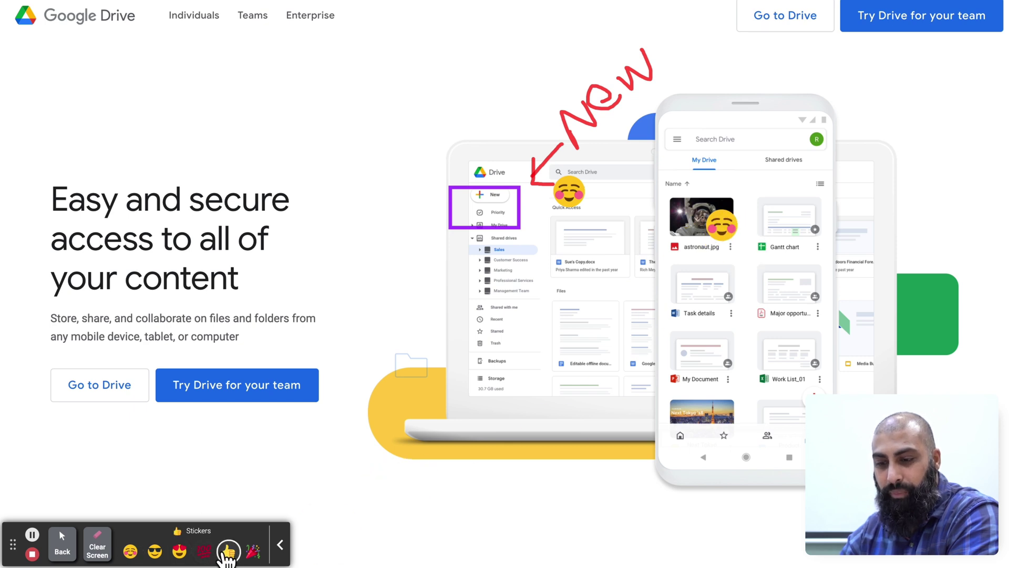
left_click(237, 421)
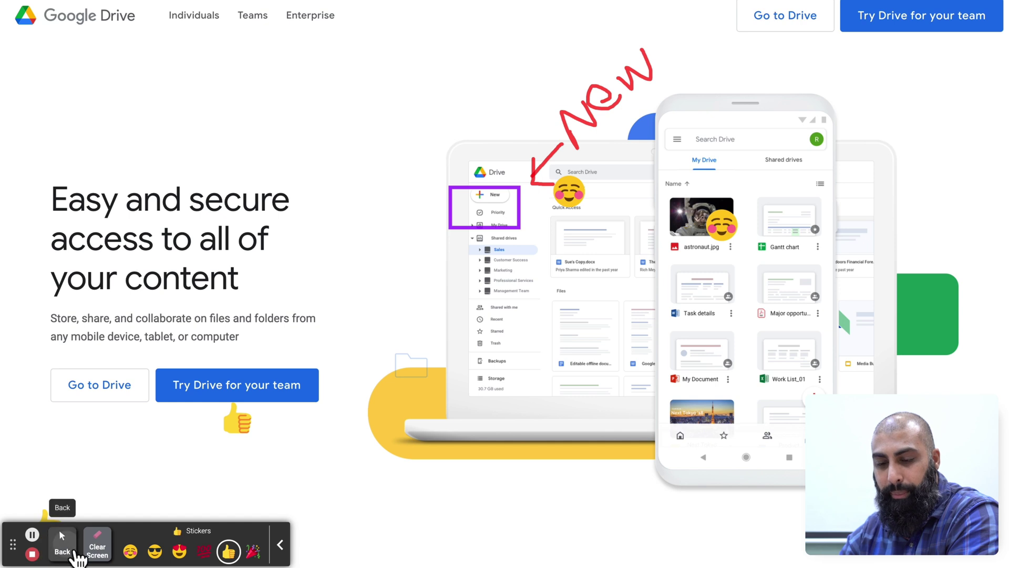
left_click(67, 551)
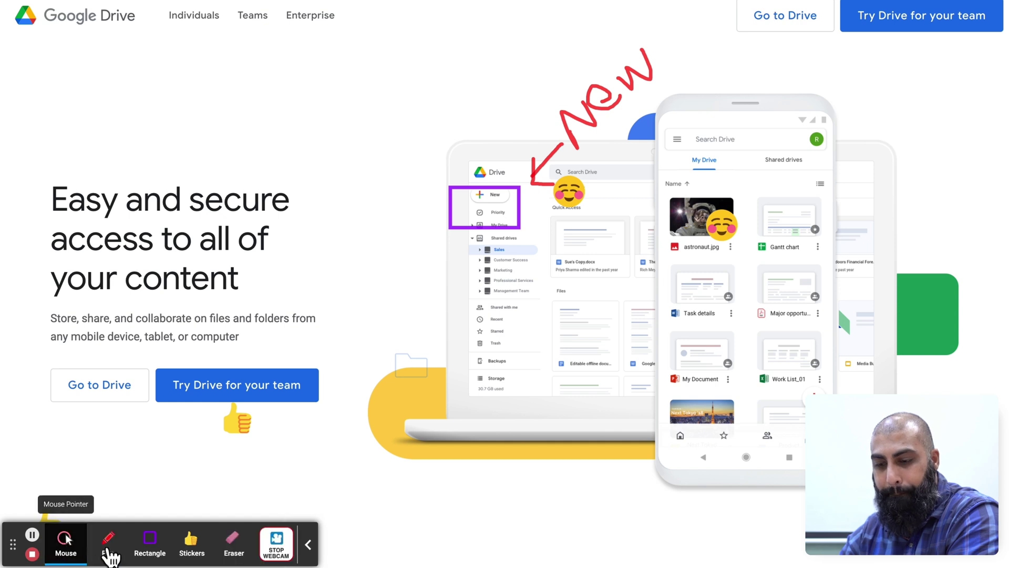
Step: Erase the red arrow, purple box and scribble, then clear all remaining stickers and emoji
left_click(232, 544)
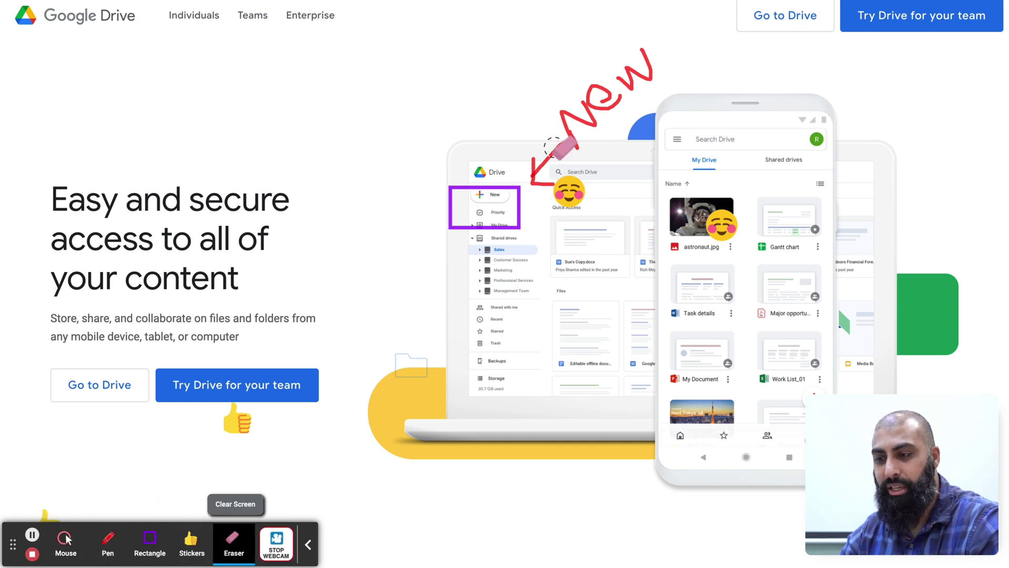
mouse_move(552, 158)
left_mouse_down()
mouse_move(582, 118)
mouse_move(550, 155)
mouse_move(455, 220)
left_mouse_up()
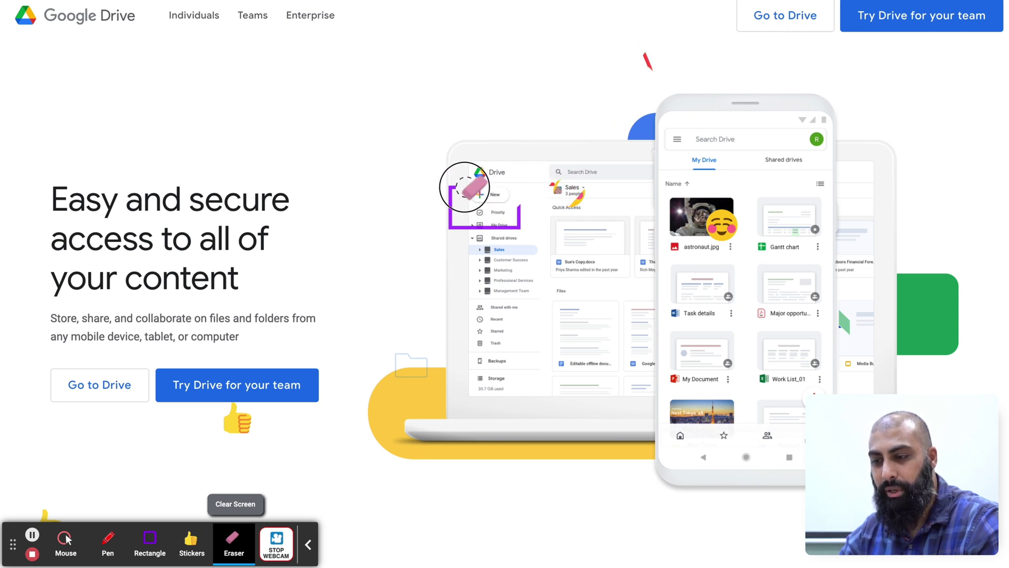
left_click_drag(455, 219, 559, 198)
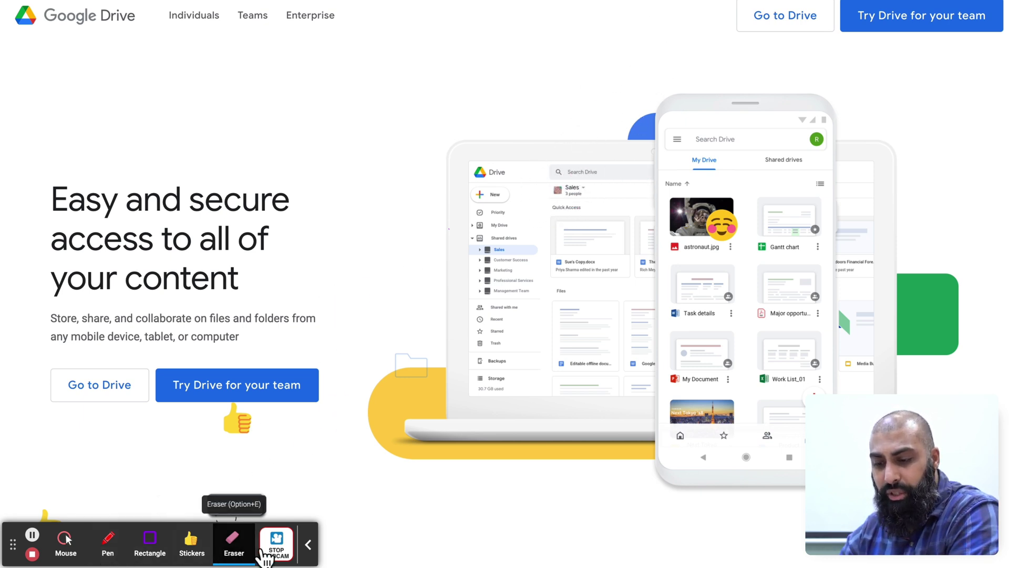
left_click(234, 555)
left_click(236, 505)
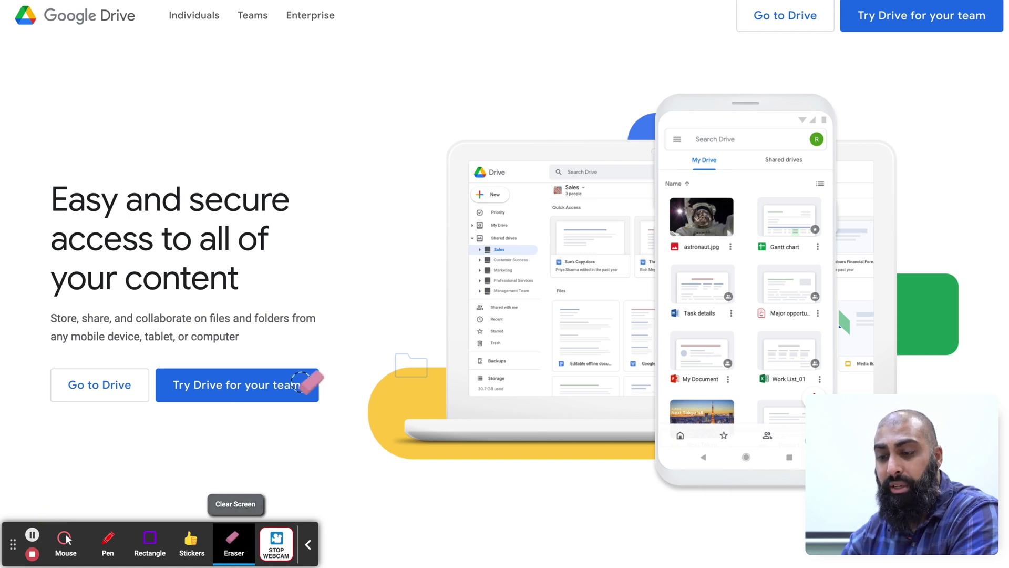
scroll(308, 384, "down", 3)
scroll(304, 384, "up", 1)
scroll(300, 387, "up", 1)
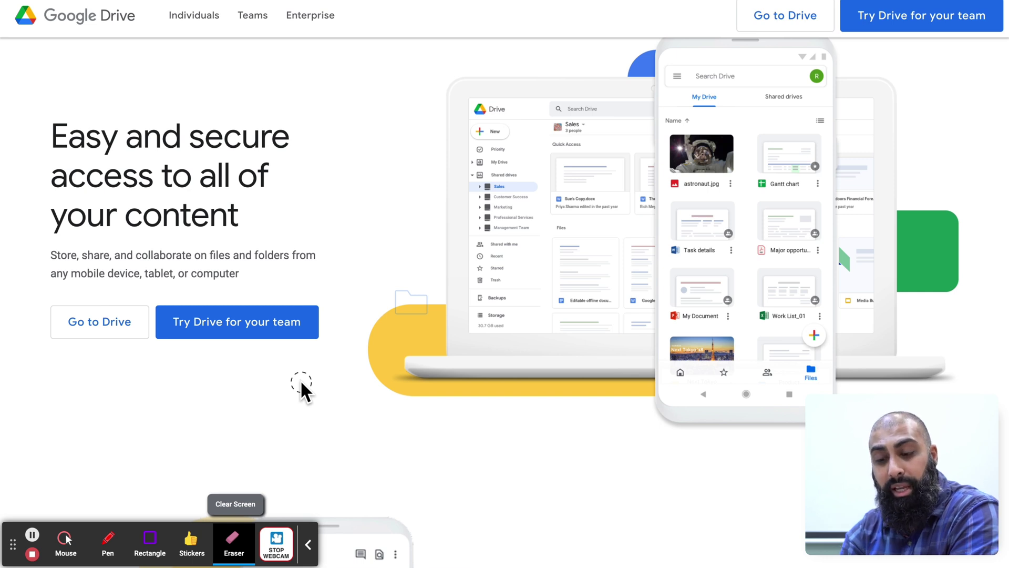
left_click(67, 543)
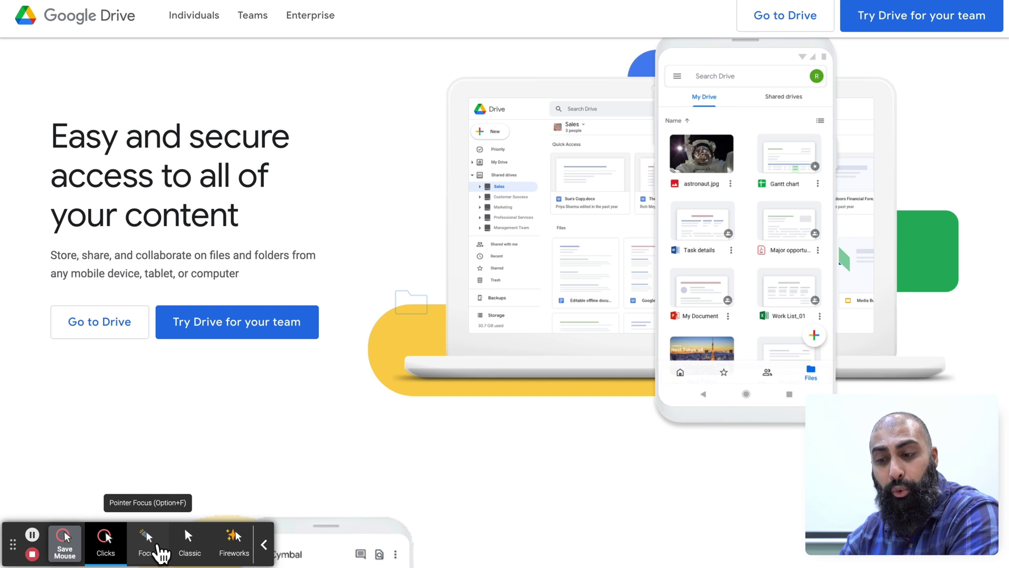
Step: Try the Focus spotlight, Clicks highlight and Fireworks effects, testing fireworks with clicks on the page
left_click(150, 544)
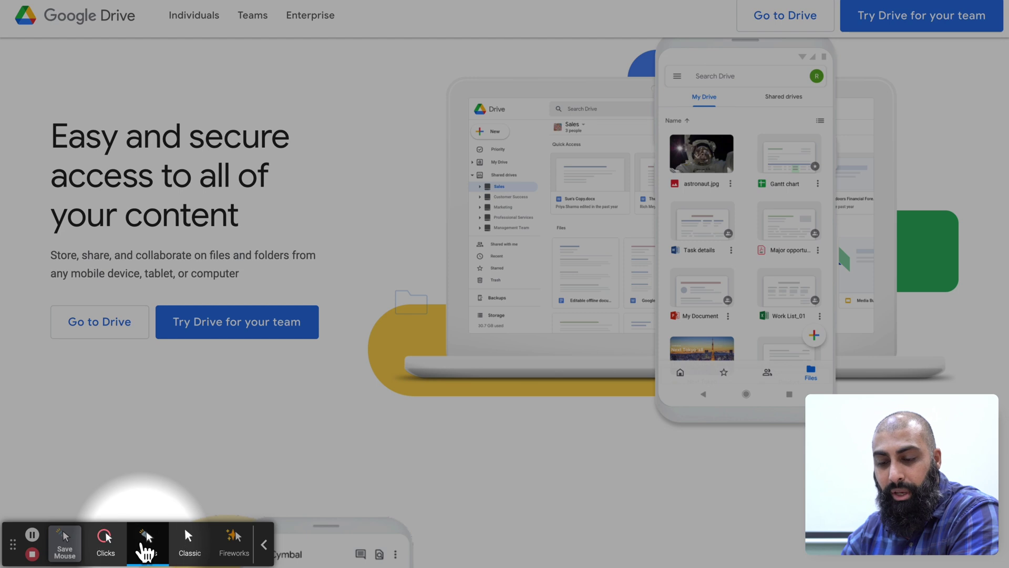
left_click(105, 545)
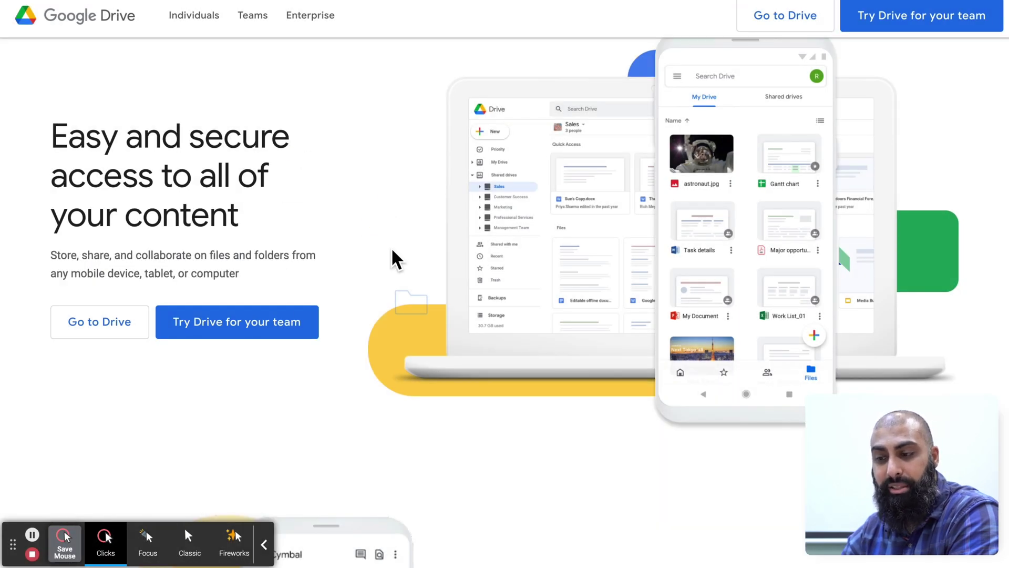
left_click(236, 544)
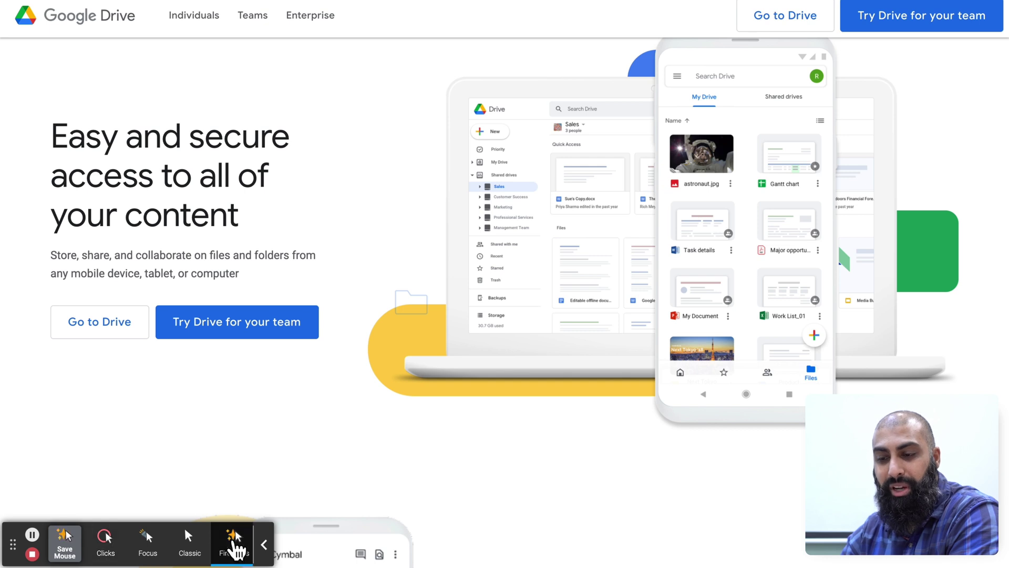
left_click(351, 181)
left_click(369, 223)
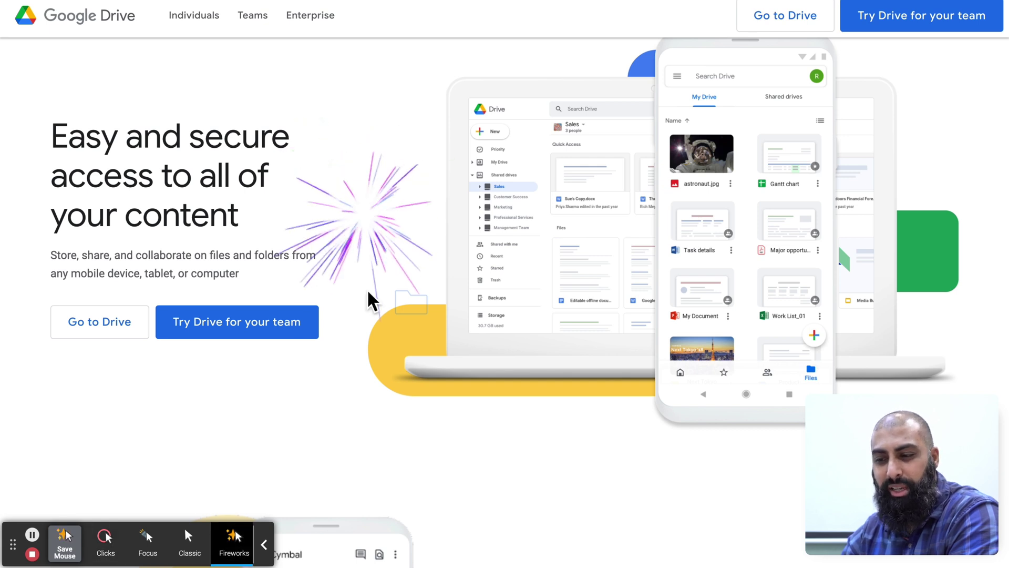
left_click(356, 370)
left_click(344, 165)
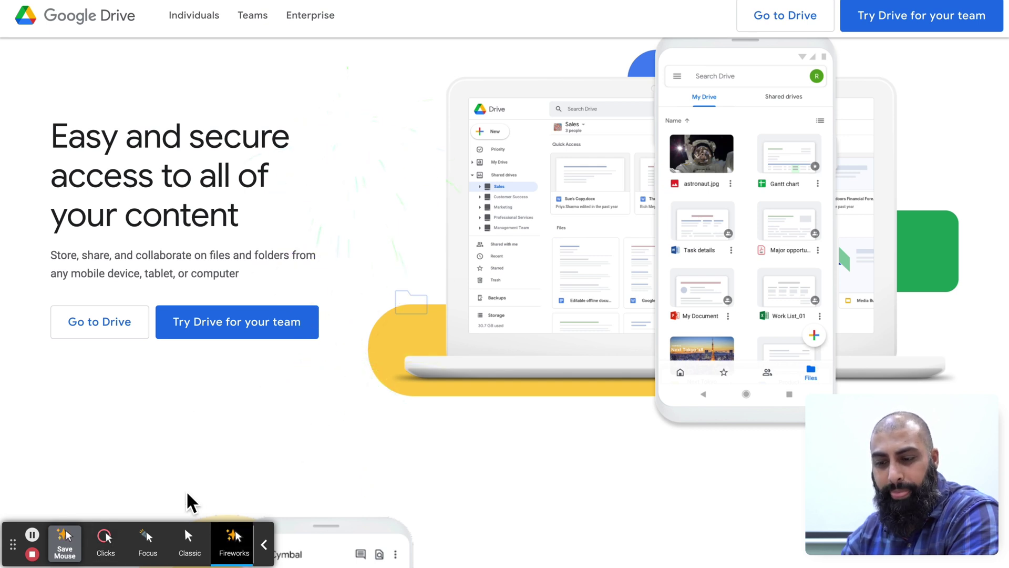
Step: Return the pointer to Classic, collapse the mouse options, and pause the recording
left_click(190, 540)
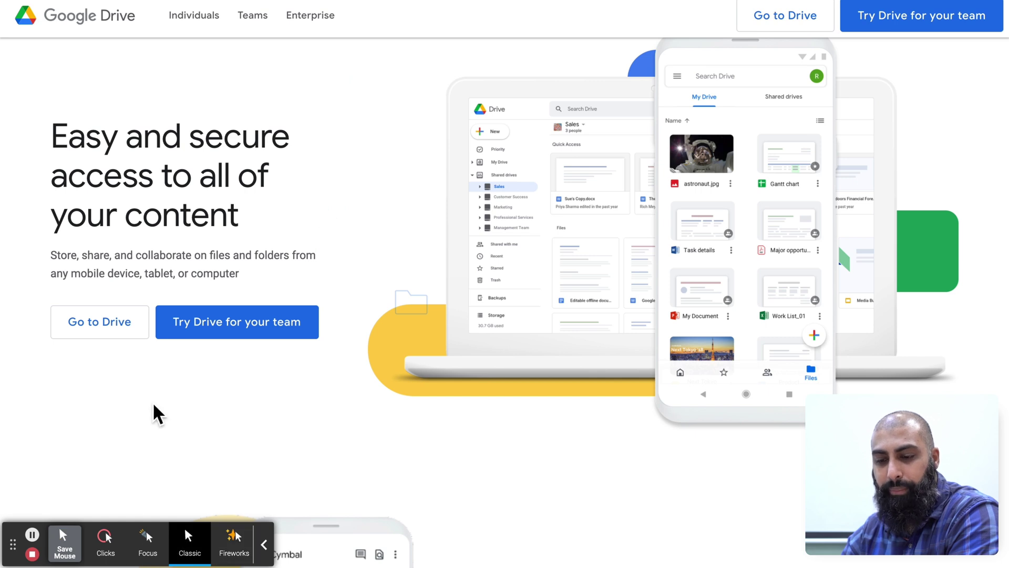
left_click(66, 541)
left_click(31, 534)
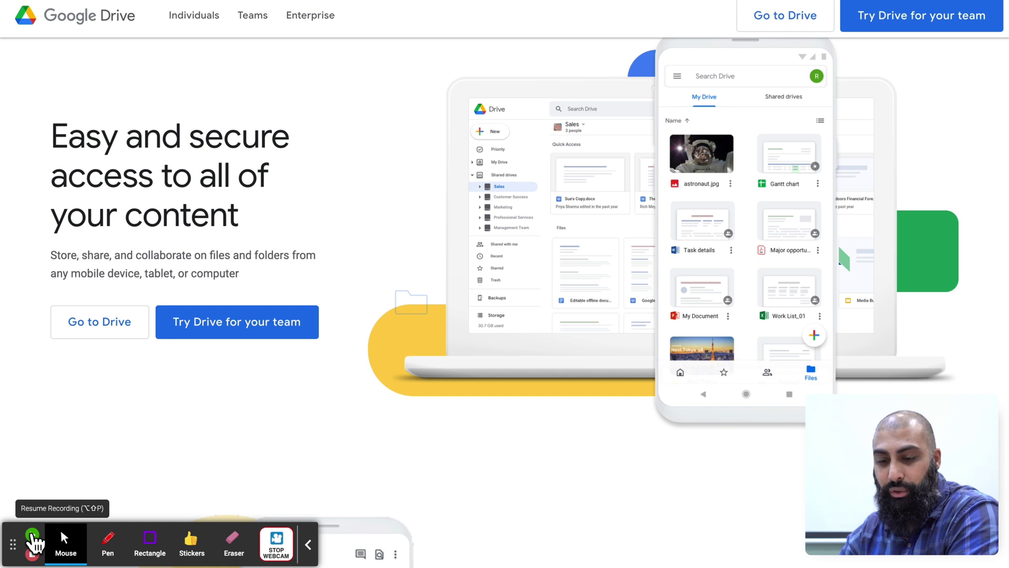
Step: Resume recording, turn on Embed Webcam, and end the recording
left_click(33, 541)
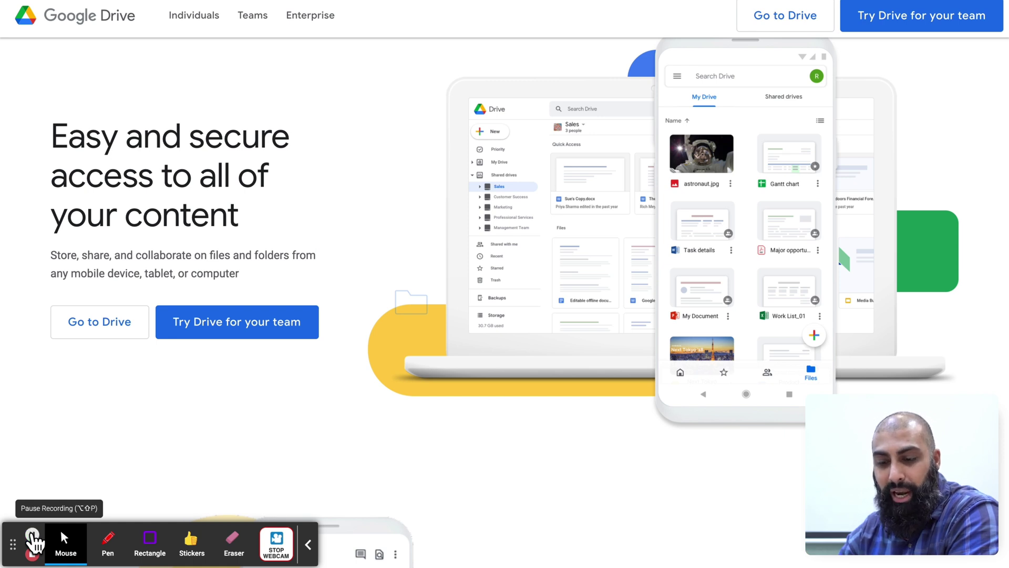
scroll(307, 444, "down", 3)
scroll(505, 316, "up", 3)
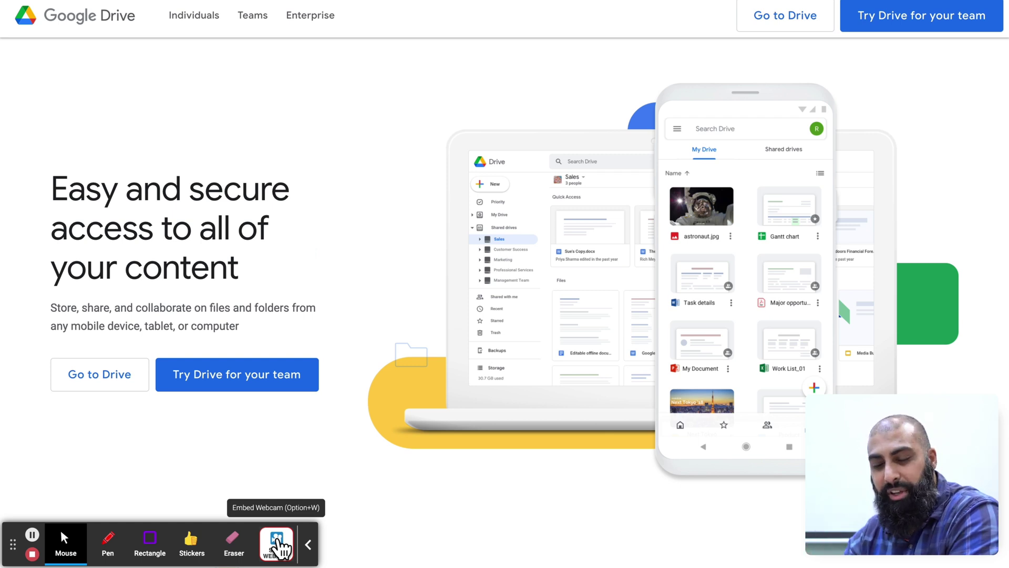
left_click(280, 546)
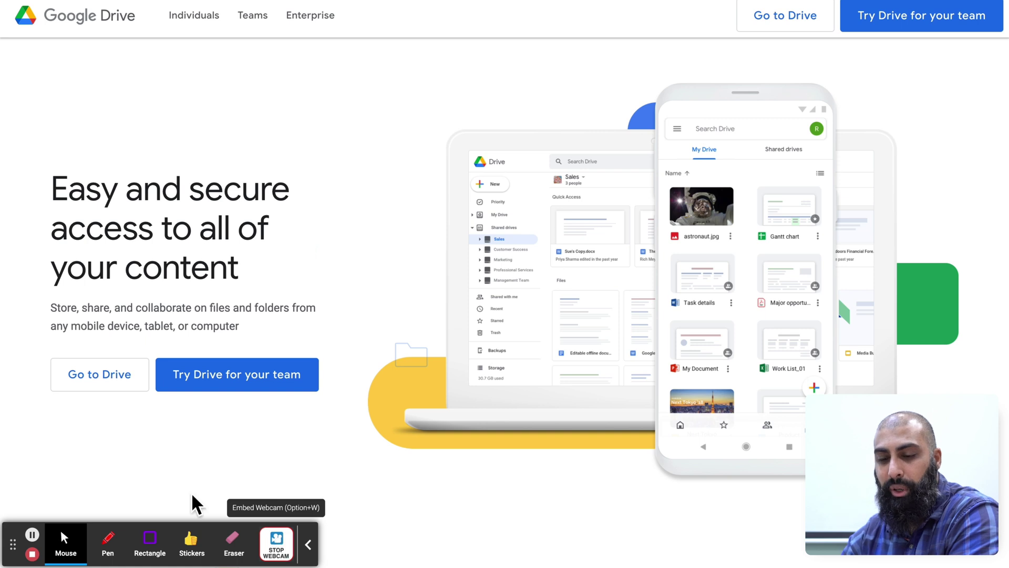
left_click(33, 555)
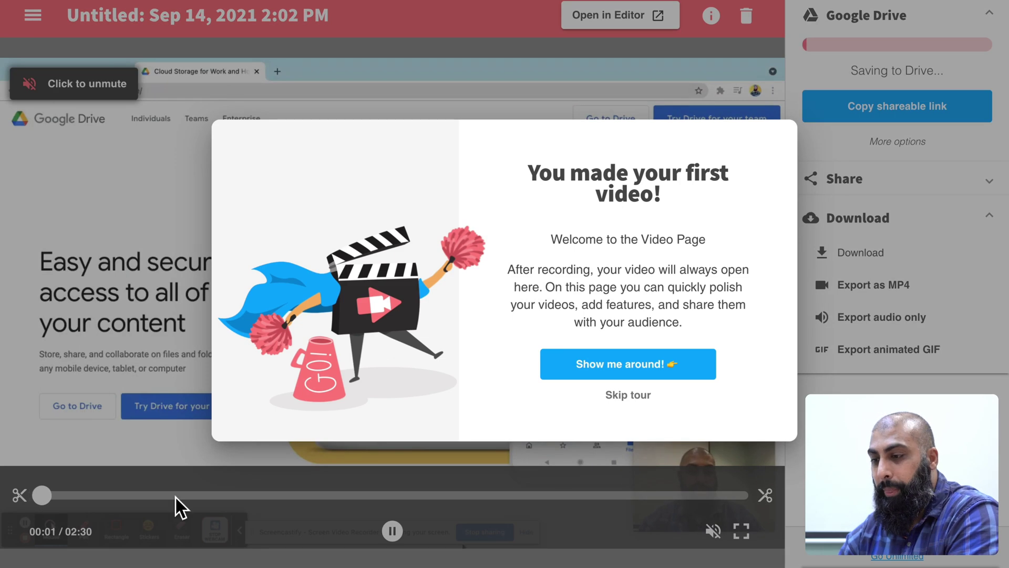
Step: Skip the 'You made your first video!' welcome tour
left_click(631, 401)
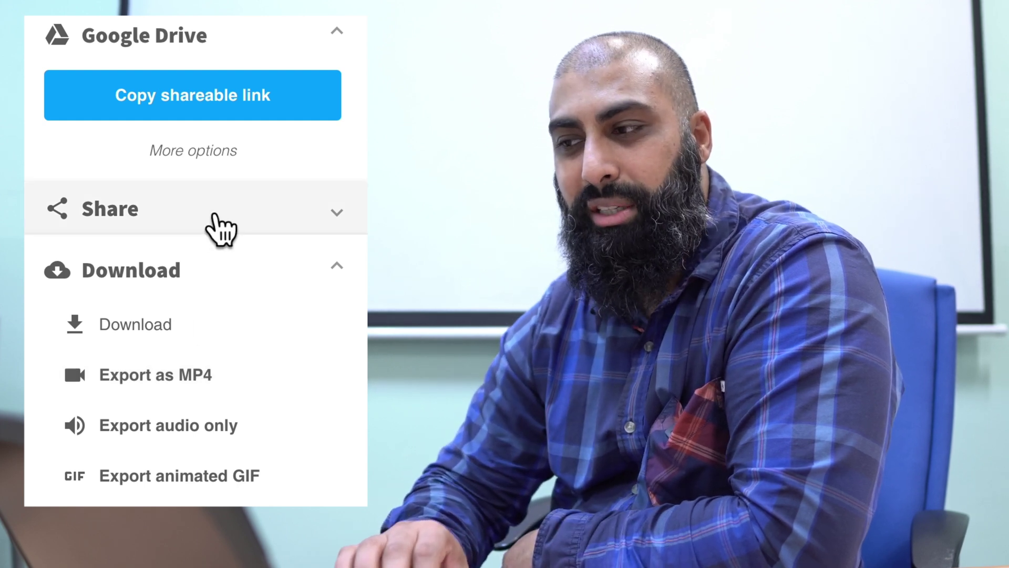
Step: Copy the video's shareable link, close the Drive preview, and open a new tab
left_click(217, 231)
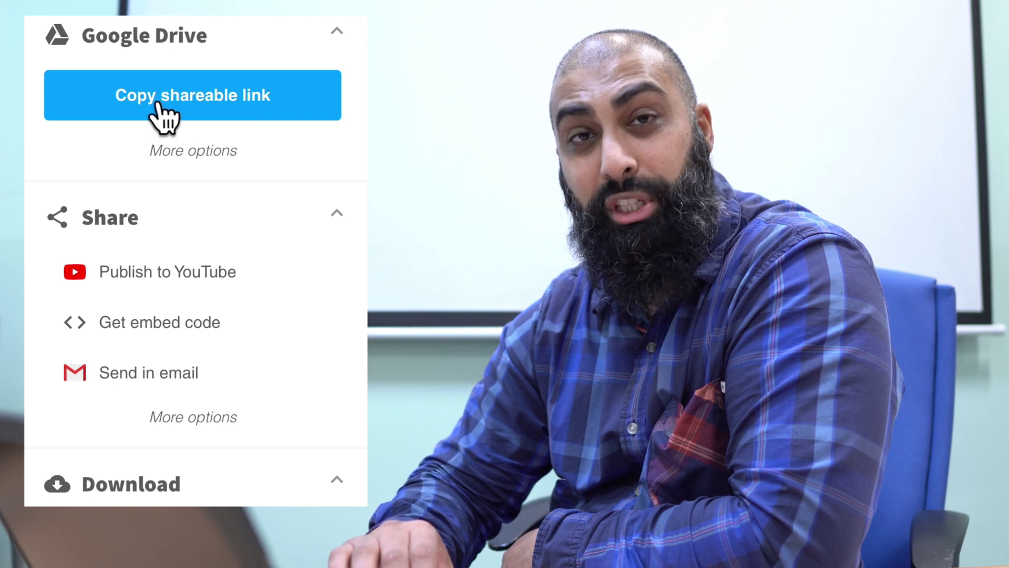
left_click(211, 124)
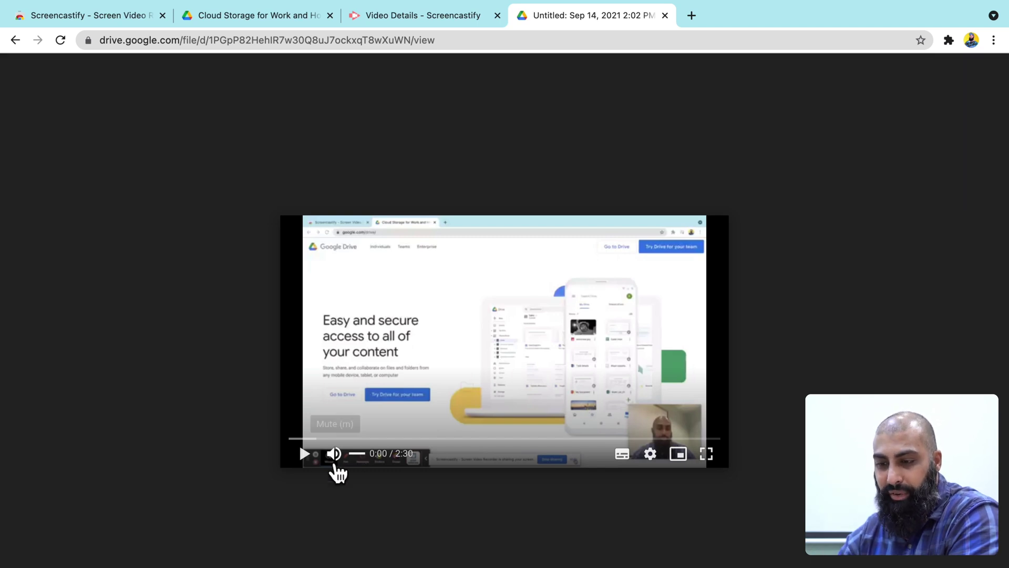
mouse_move(656, 33)
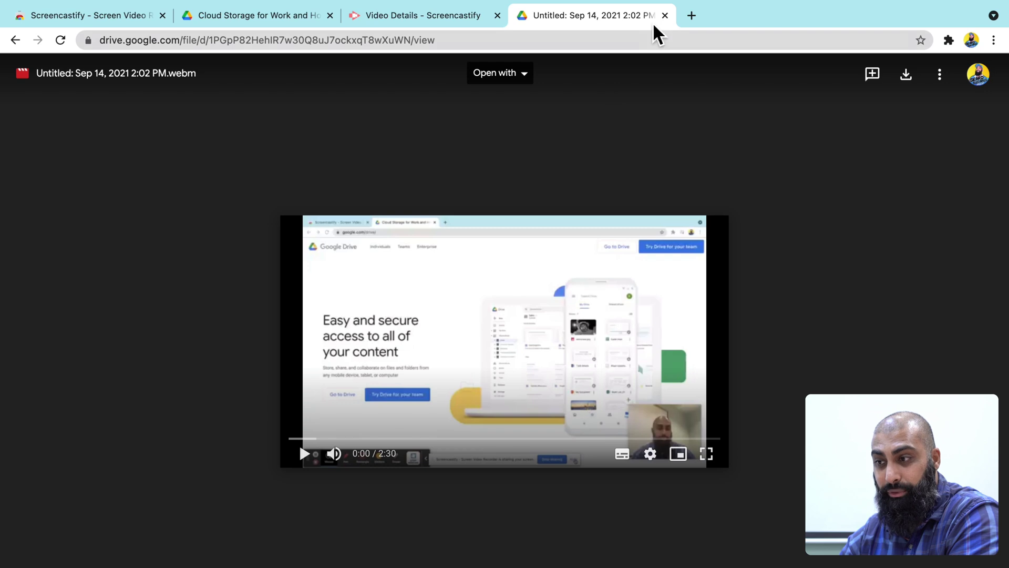
left_click(665, 15)
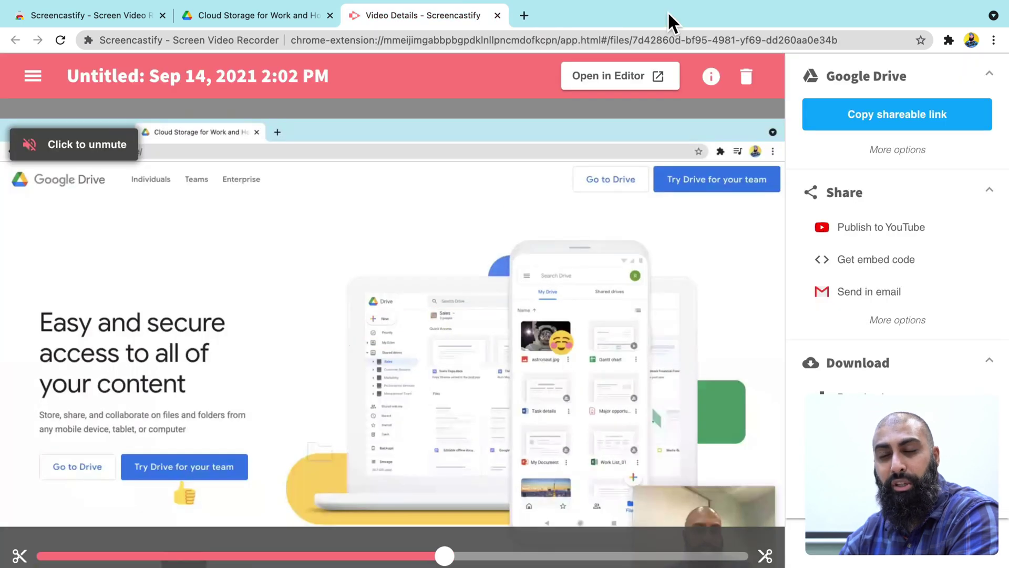
left_click(524, 15)
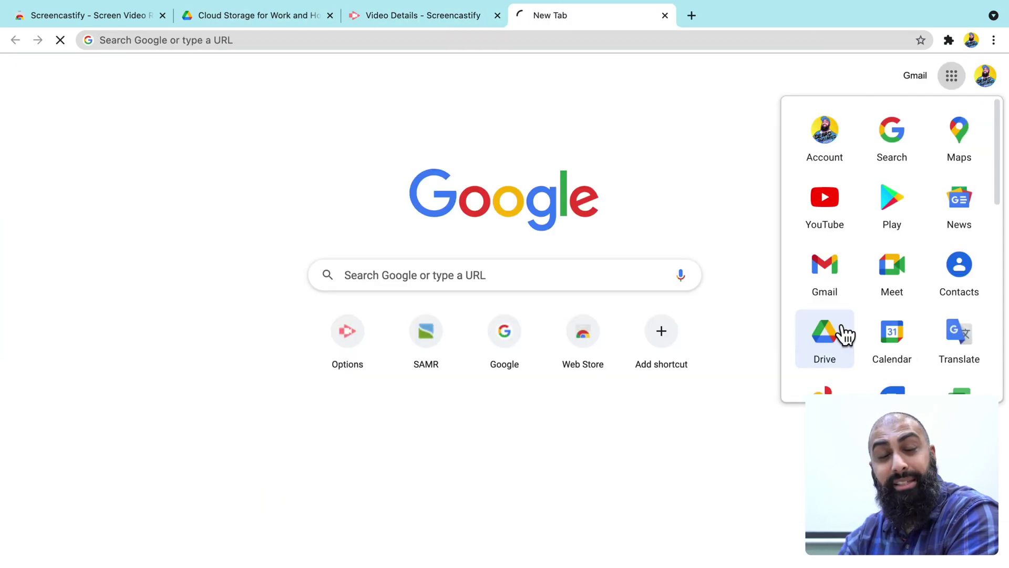
Step: Open Google Drive from the apps grid and open the Screencastify folder in My Drive
left_click(844, 335)
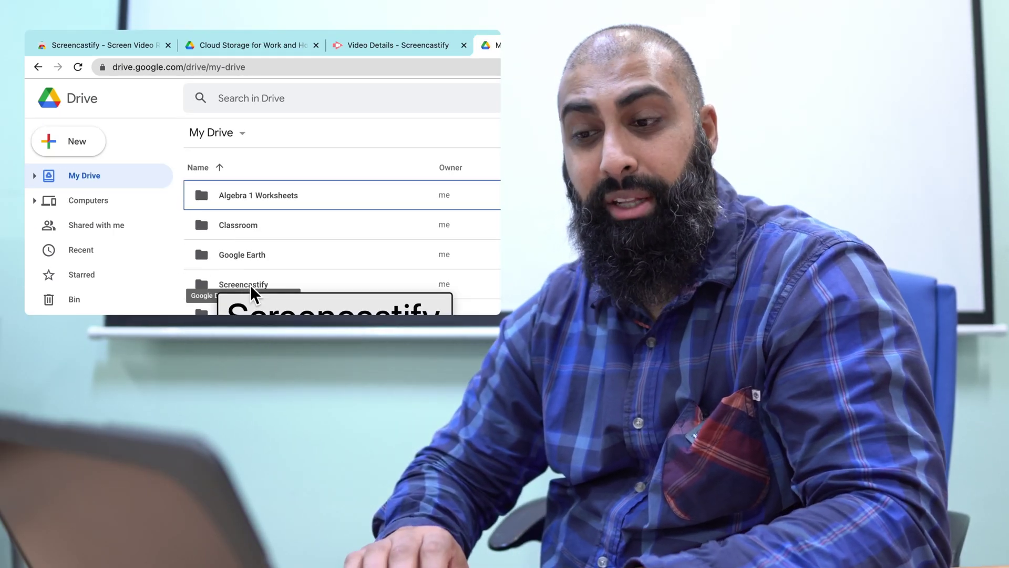
double_click(250, 285)
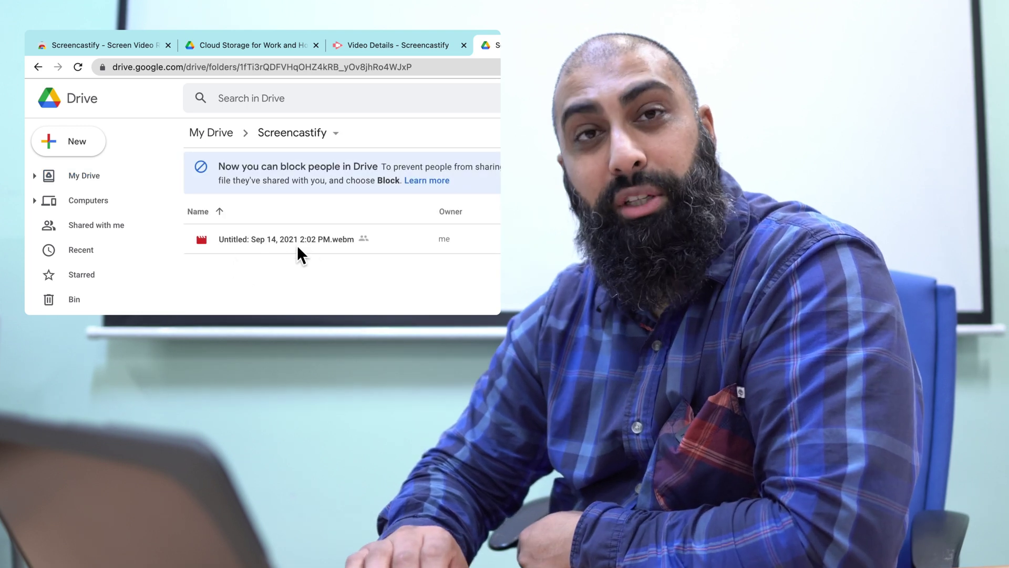